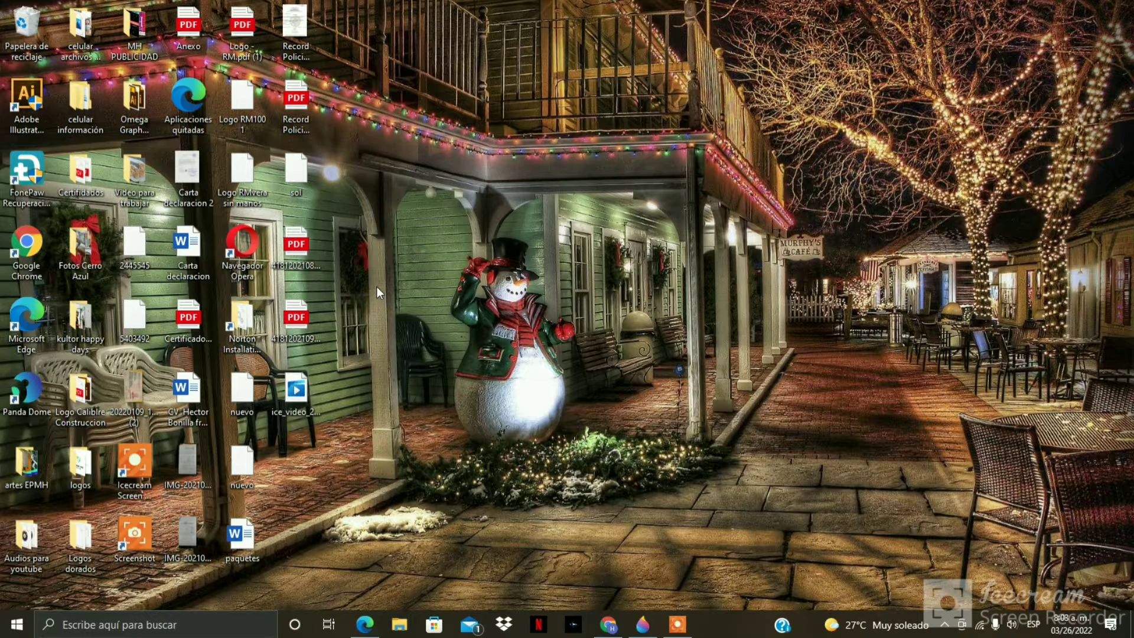
- Find Paint 3D among the installed apps, open it and start a new blank project
{"action": "left_click", "coordinate": [133, 624]}
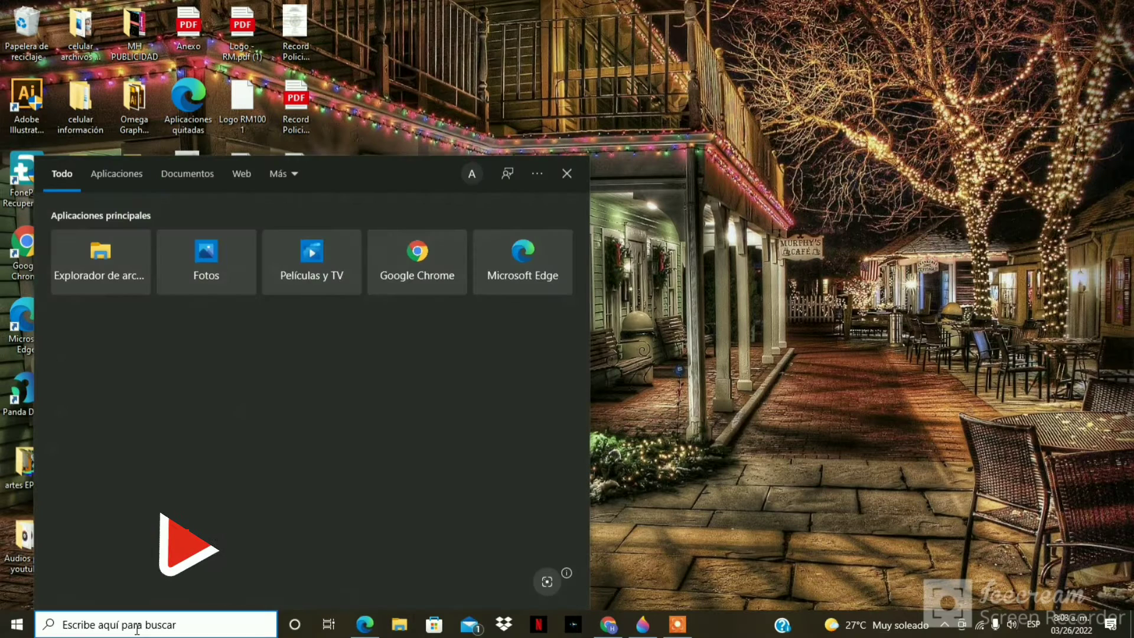
{"action": "type", "text": "oaint"}
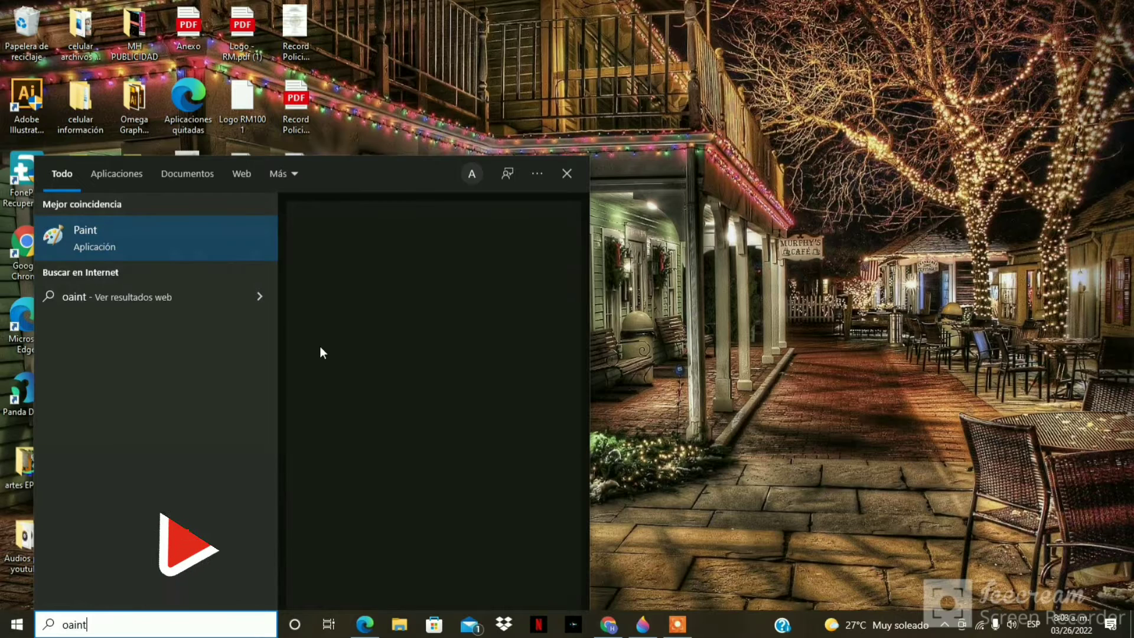
{"action": "left_click", "coordinate": [23, 630]}
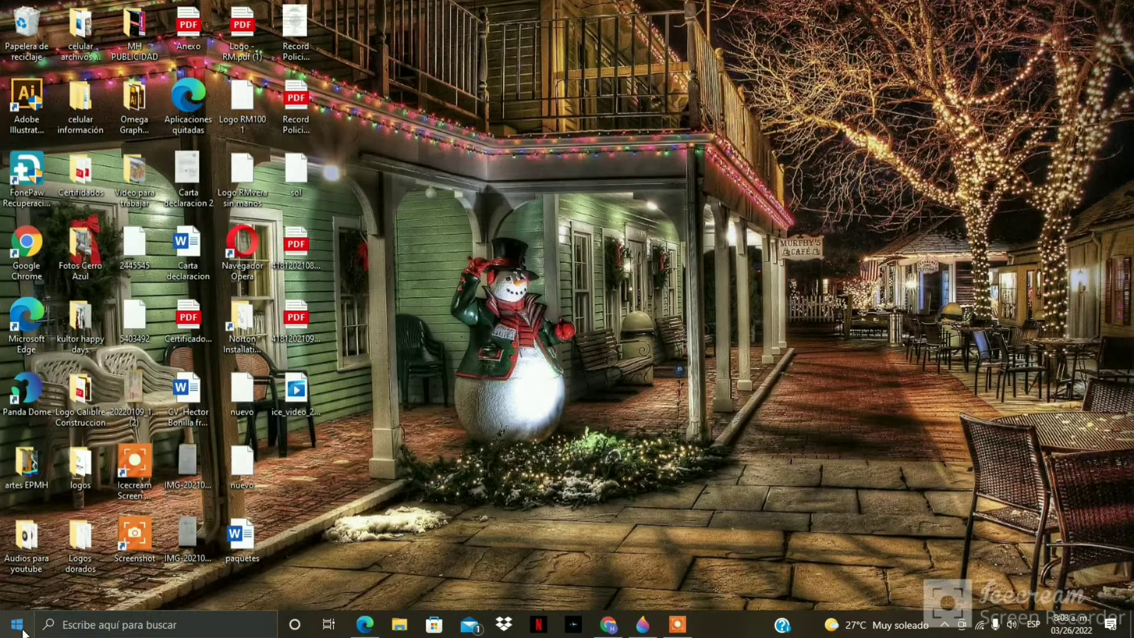
{"action": "left_click", "coordinate": [23, 630]}
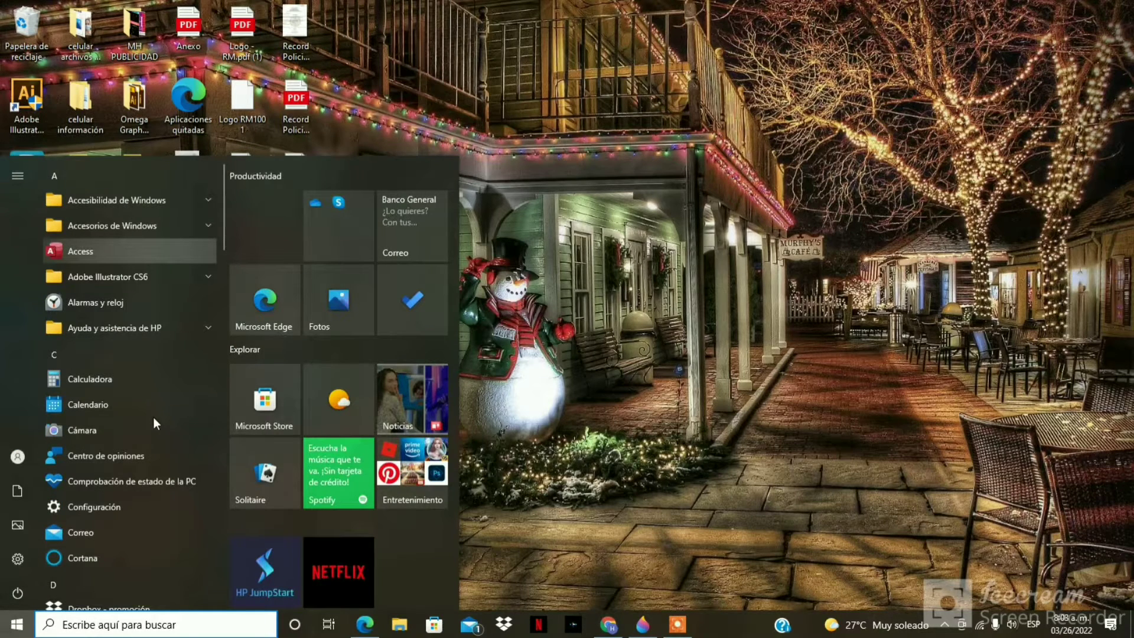
{"action": "scroll", "coordinate": [118, 366], "scroll_direction": "down", "scroll_amount": 10}
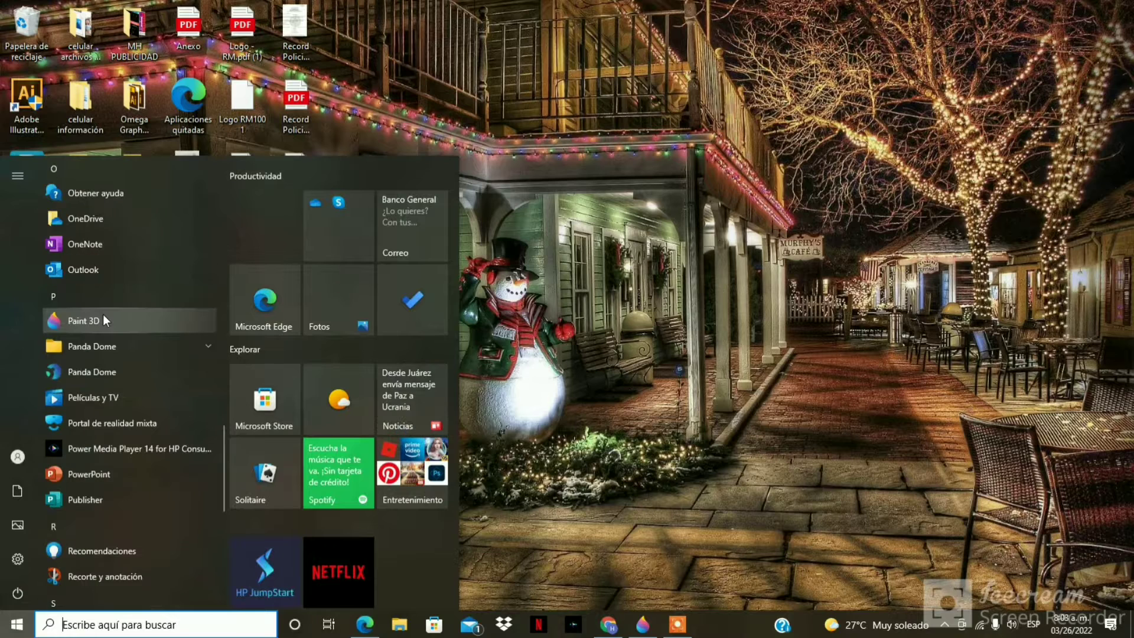
{"action": "left_click", "coordinate": [643, 625]}
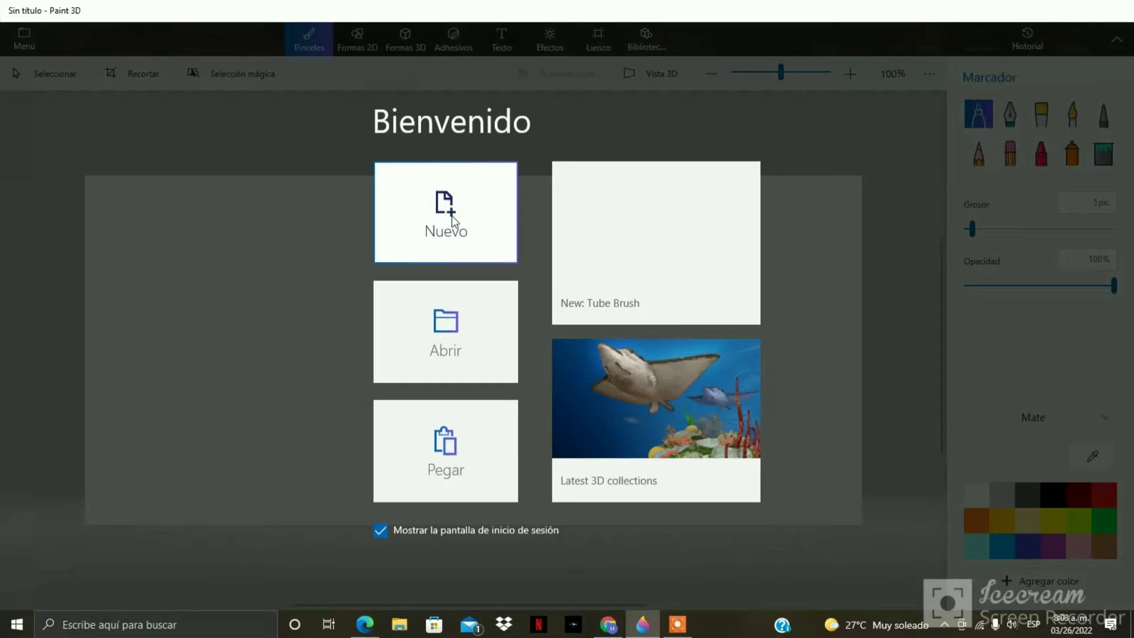
{"action": "left_click", "coordinate": [452, 215]}
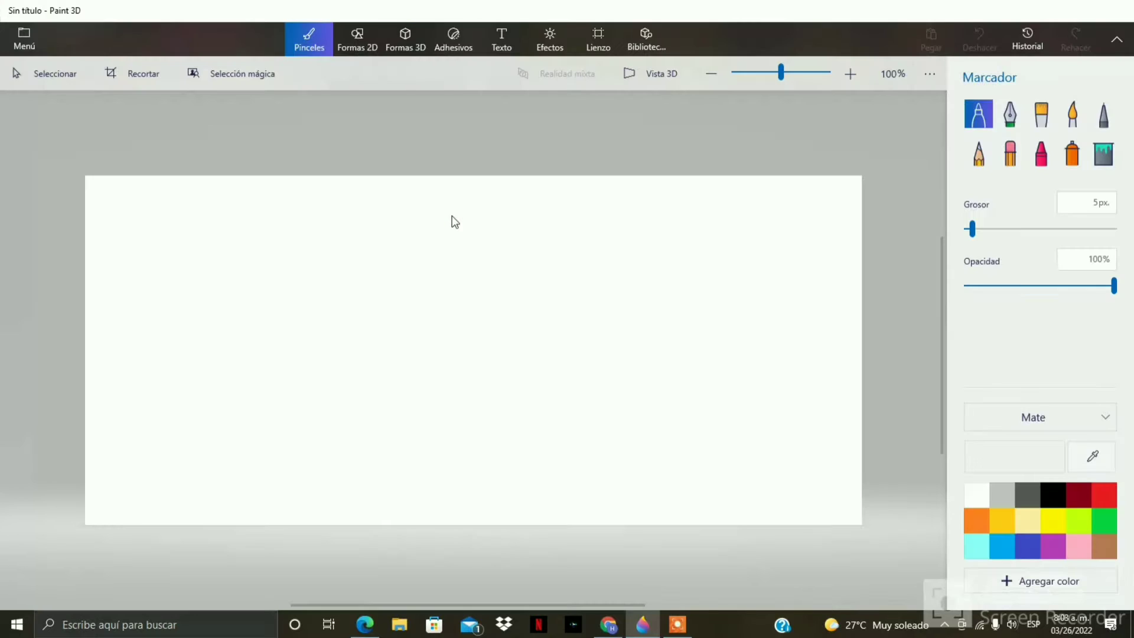
- Open the young-beautiful-woman photo with the turquoise background from the Descargas folder
{"action": "left_click", "coordinate": [34, 43]}
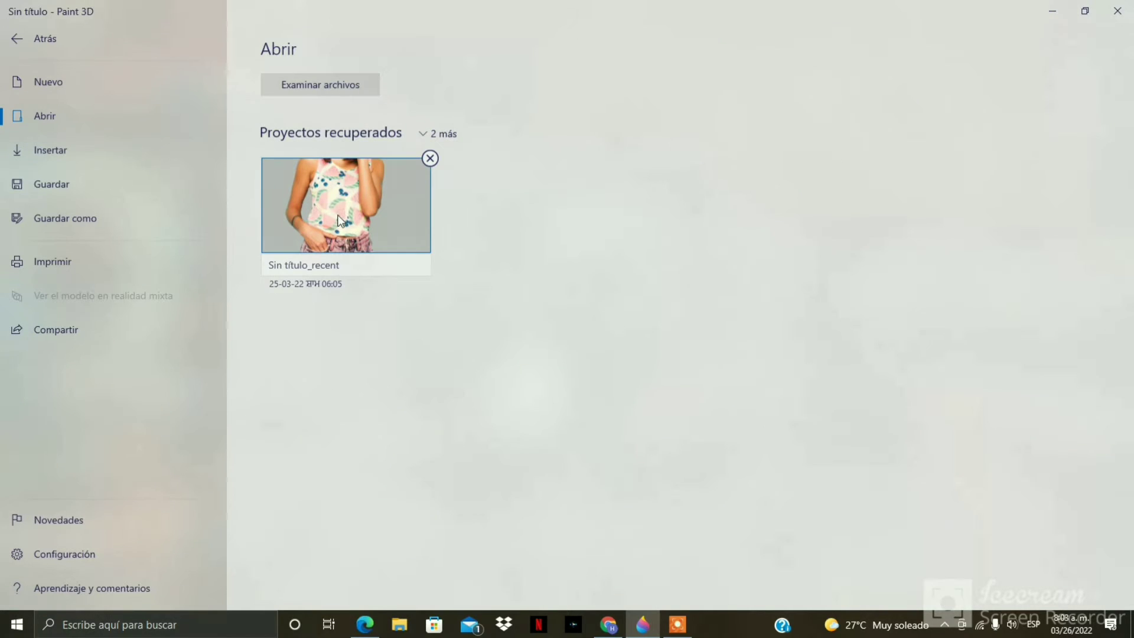
{"action": "left_click", "coordinate": [326, 84]}
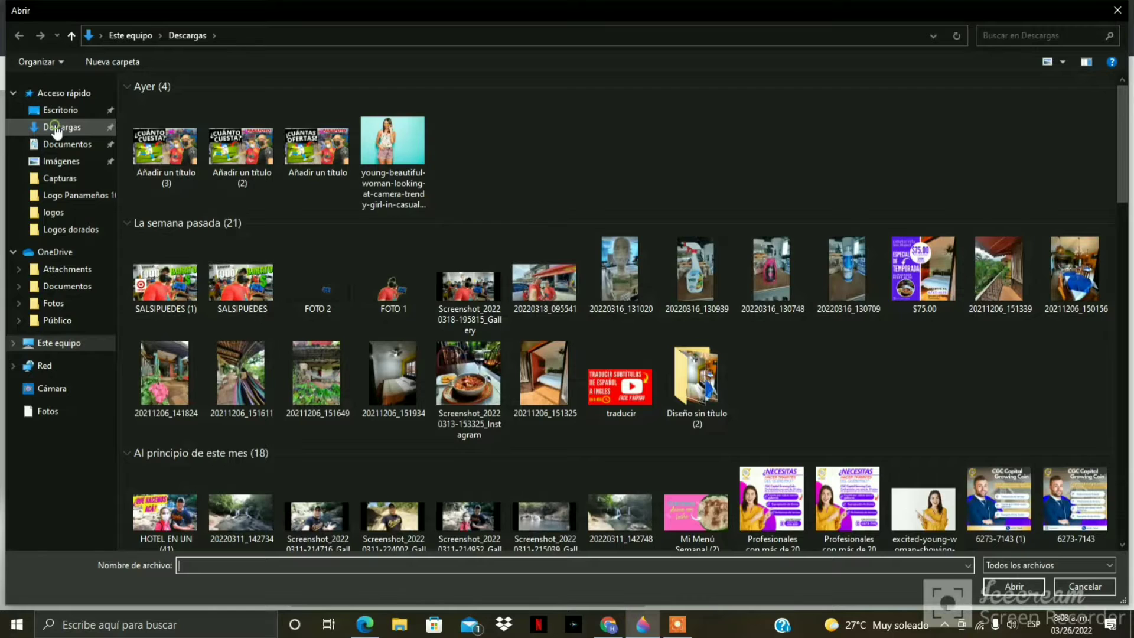
{"action": "double_click", "coordinate": [398, 125]}
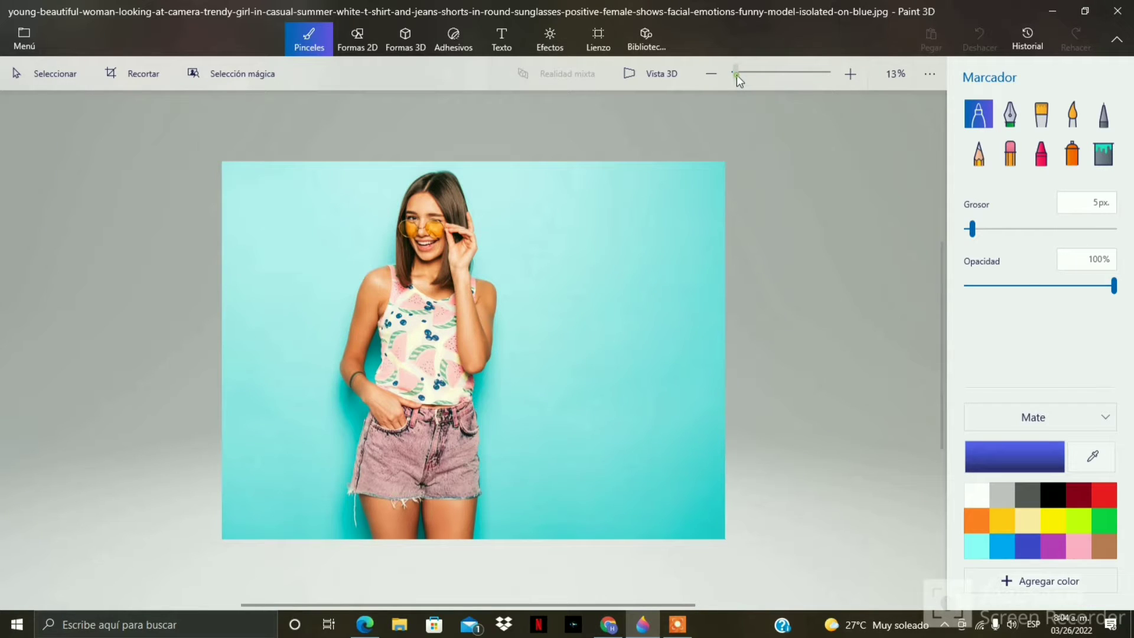
- Start a magic selection, narrow the focus area's sides to closely frame the woman, and proceed to refining the cutout
{"action": "left_click_drag", "start_coordinate": [736, 75], "coordinate": [734, 74]}
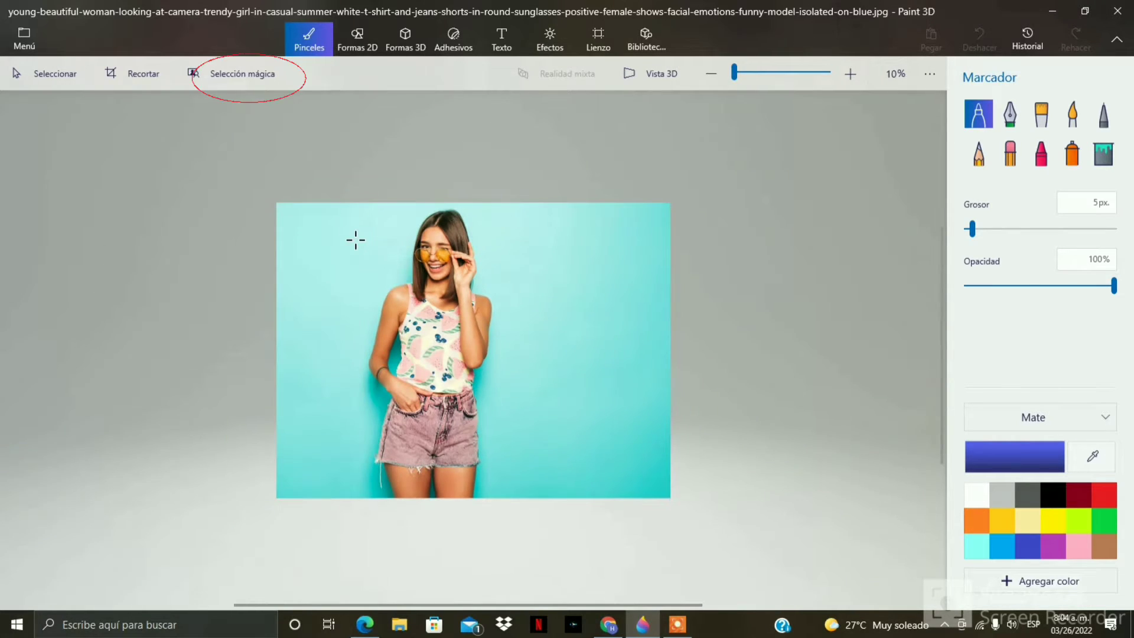
{"action": "left_click", "coordinate": [235, 76]}
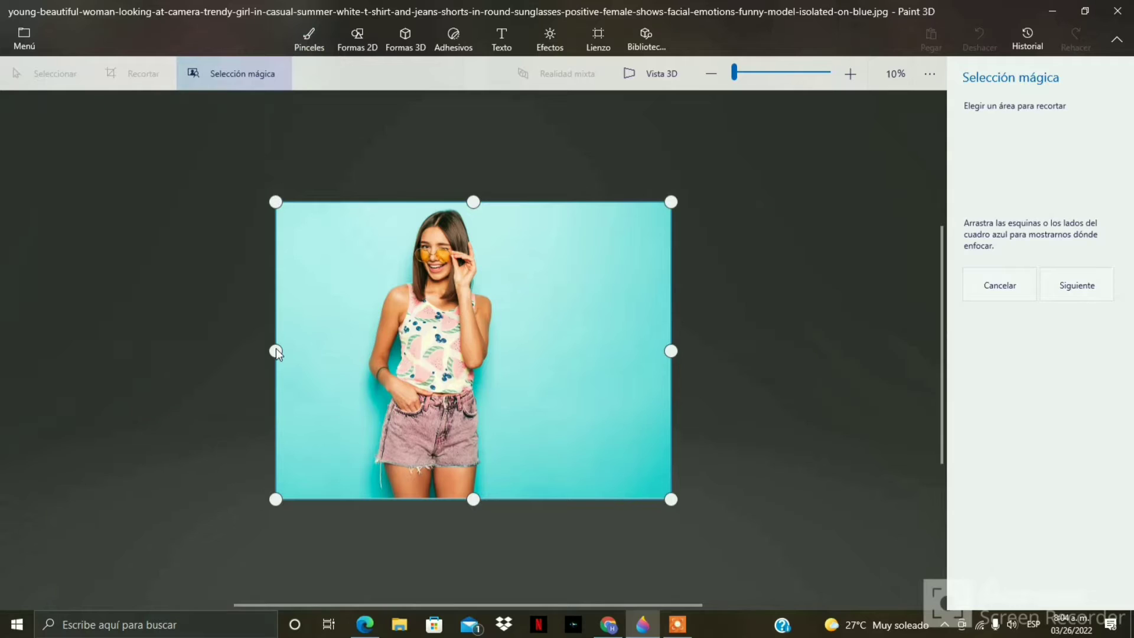
{"action": "left_click_drag", "start_coordinate": [276, 349], "coordinate": [353, 350]}
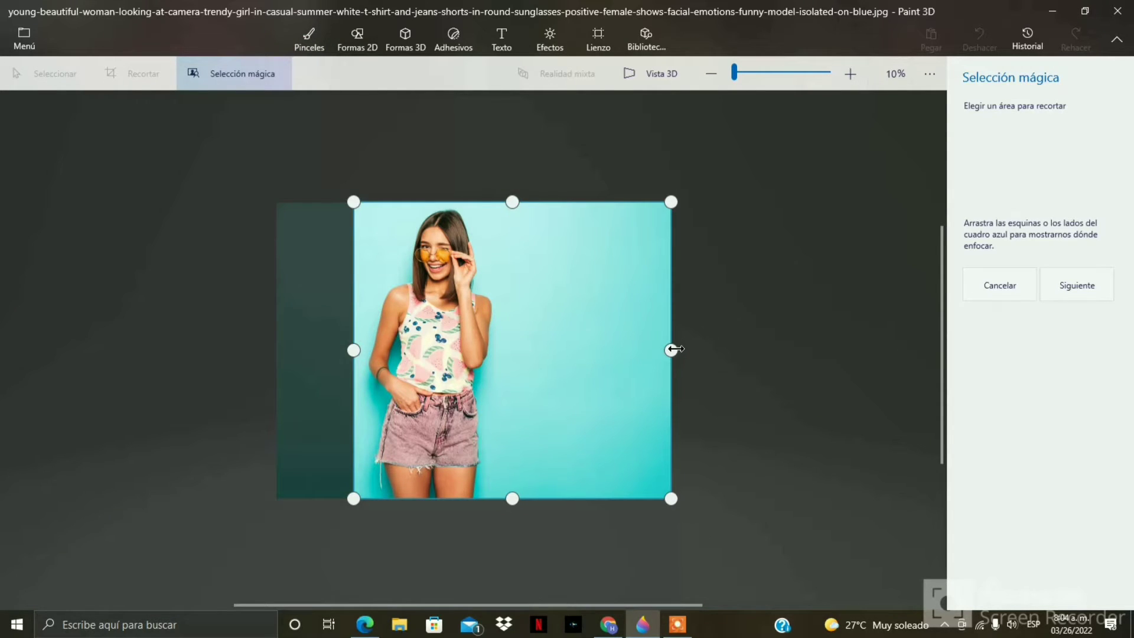
{"action": "left_click_drag", "start_coordinate": [674, 349], "coordinate": [507, 347]}
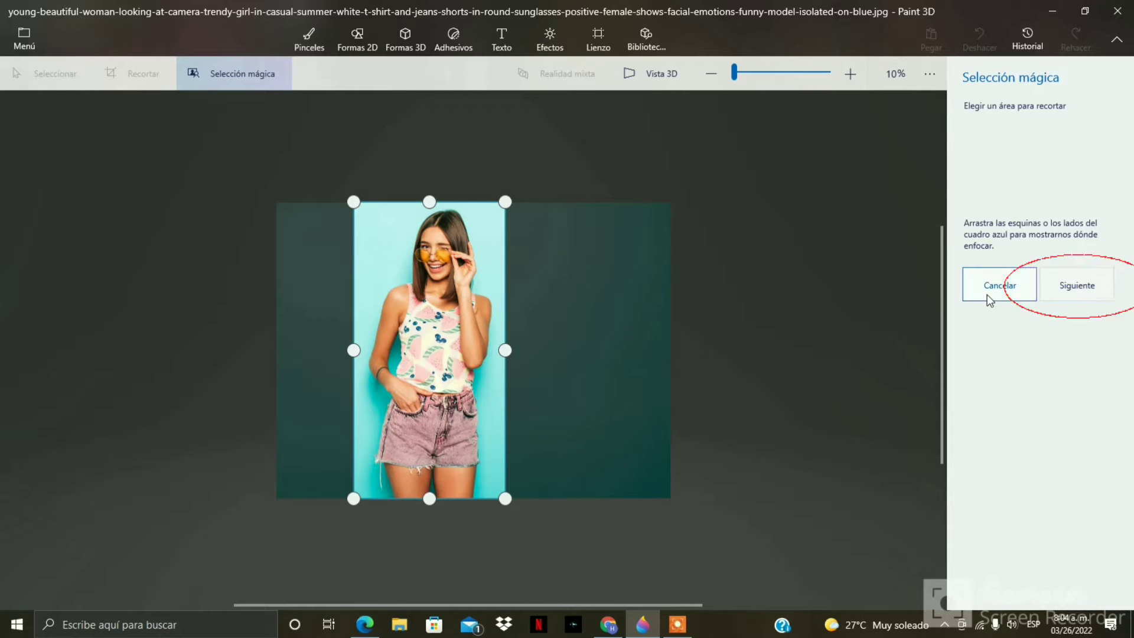
{"action": "left_click", "coordinate": [1084, 288]}
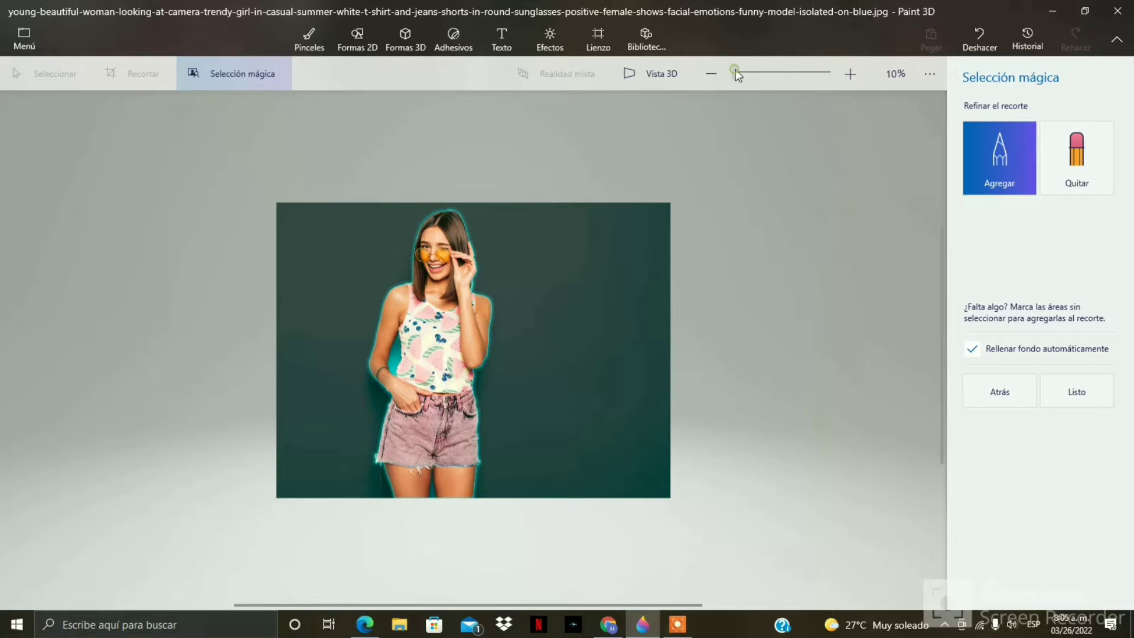
- Remove the turquoise background gap between the woman's bent arm and her waist from the cutout, and finish the magic selection
{"action": "left_click_drag", "start_coordinate": [735, 72], "coordinate": [744, 73]}
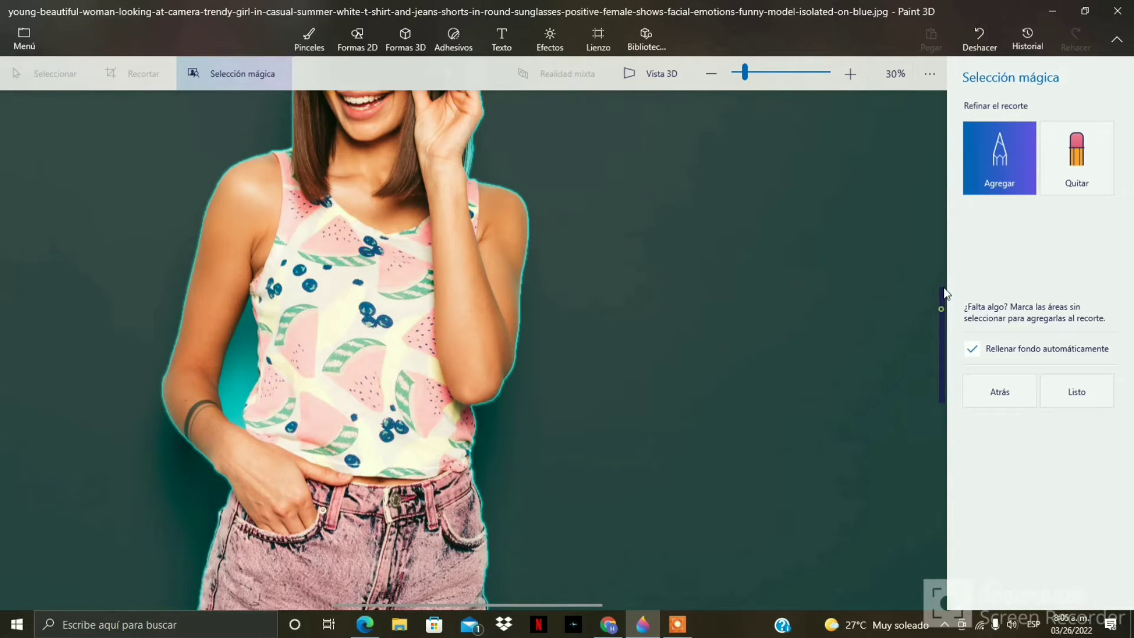
{"action": "mouse_move", "coordinate": [942, 314]}
{"action": "left_mouse_down"}
{"action": "mouse_move", "coordinate": [944, 217]}
{"action": "mouse_move", "coordinate": [942, 414]}
{"action": "mouse_move", "coordinate": [947, 303]}
{"action": "left_mouse_up"}
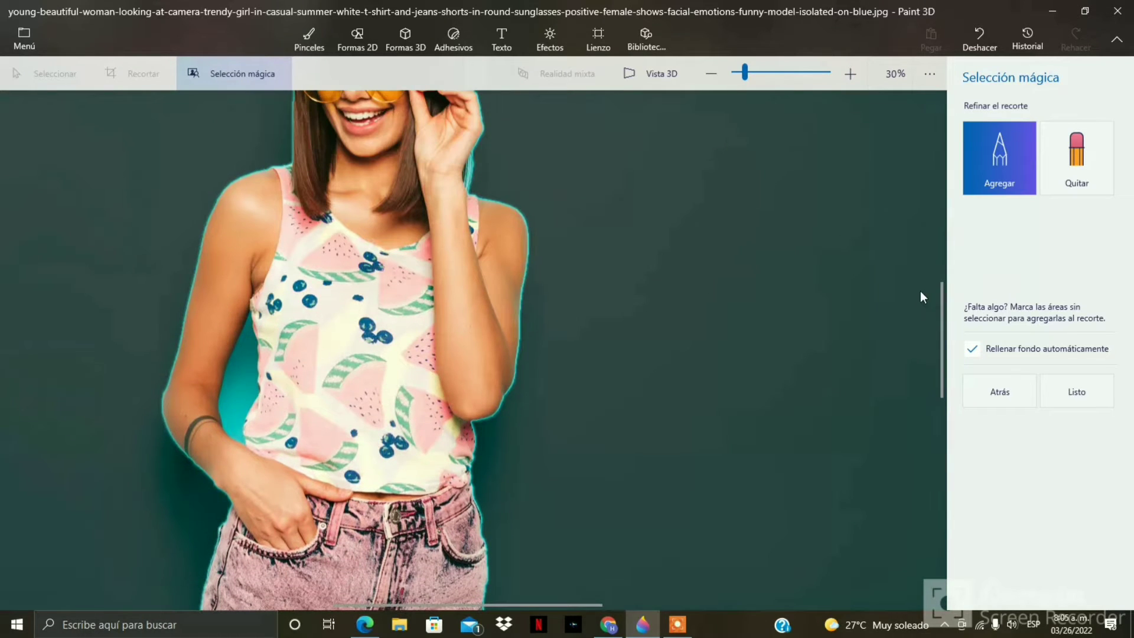
{"action": "left_click", "coordinate": [1067, 169]}
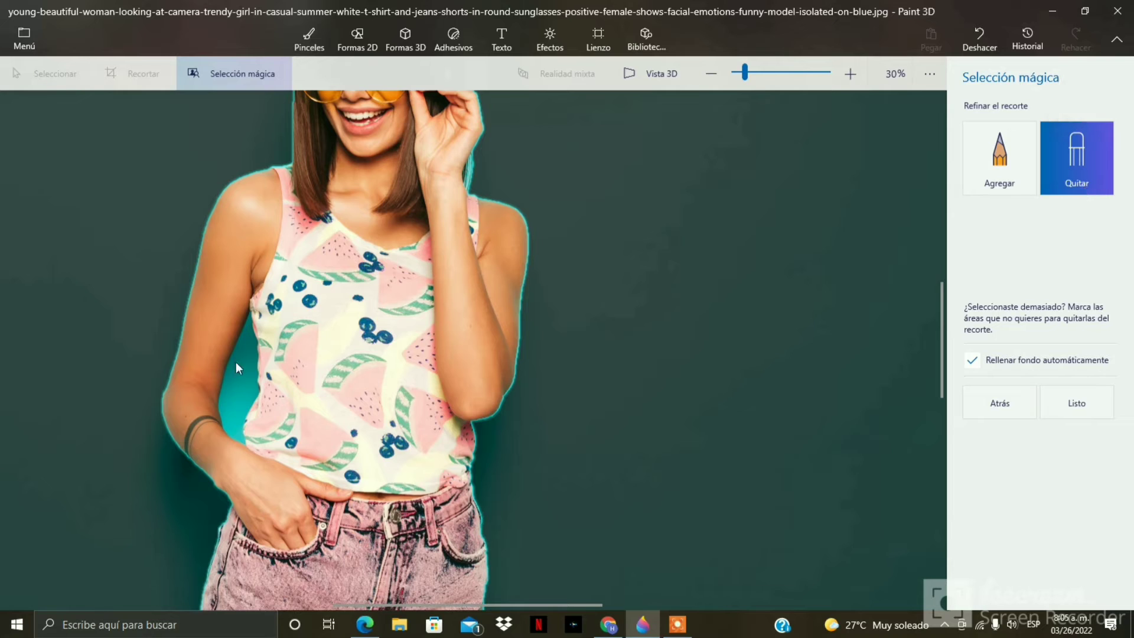
{"action": "left_click_drag", "start_coordinate": [242, 396], "coordinate": [238, 422]}
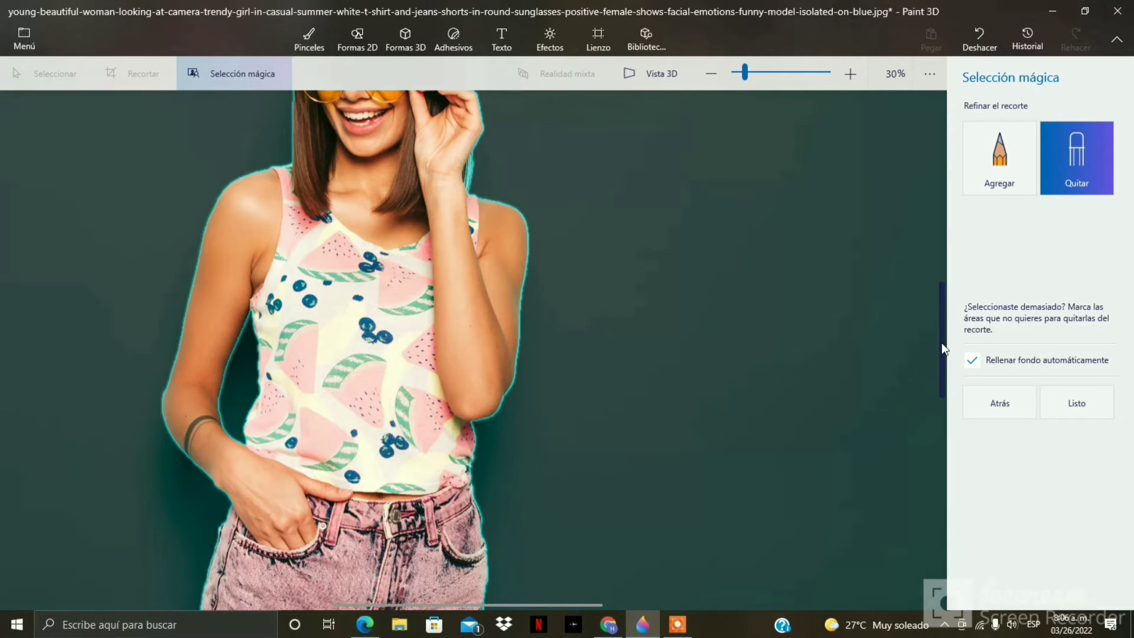
{"action": "left_click_drag", "start_coordinate": [941, 343], "coordinate": [954, 481]}
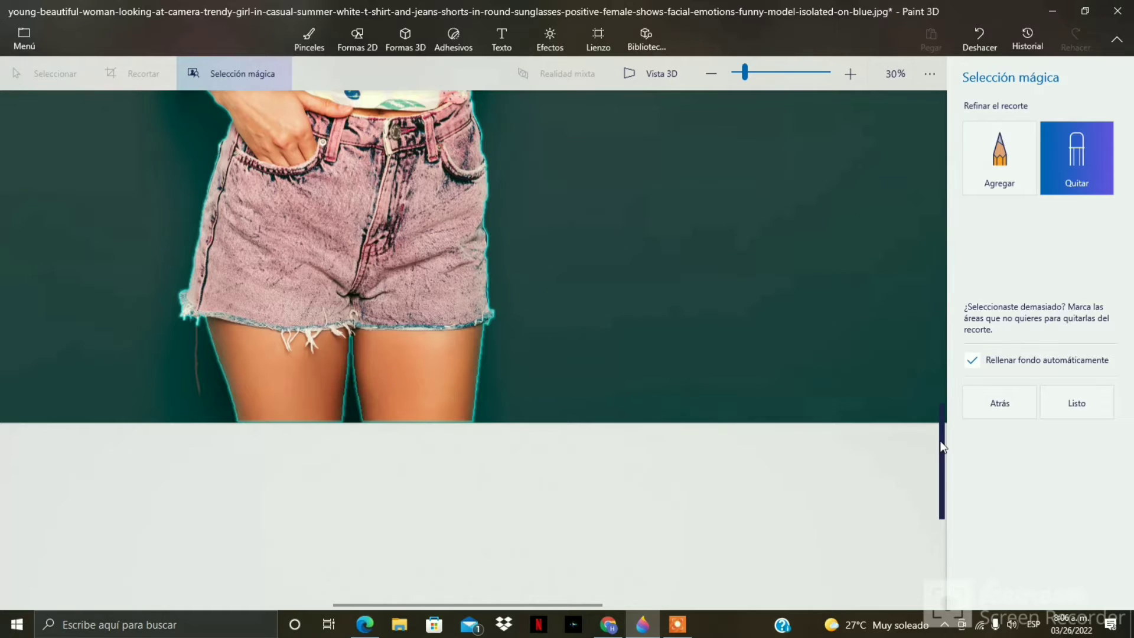
{"action": "mouse_move", "coordinate": [940, 406]}
{"action": "left_mouse_down"}
{"action": "mouse_move", "coordinate": [931, 260]}
{"action": "mouse_move", "coordinate": [933, 390]}
{"action": "left_mouse_up"}
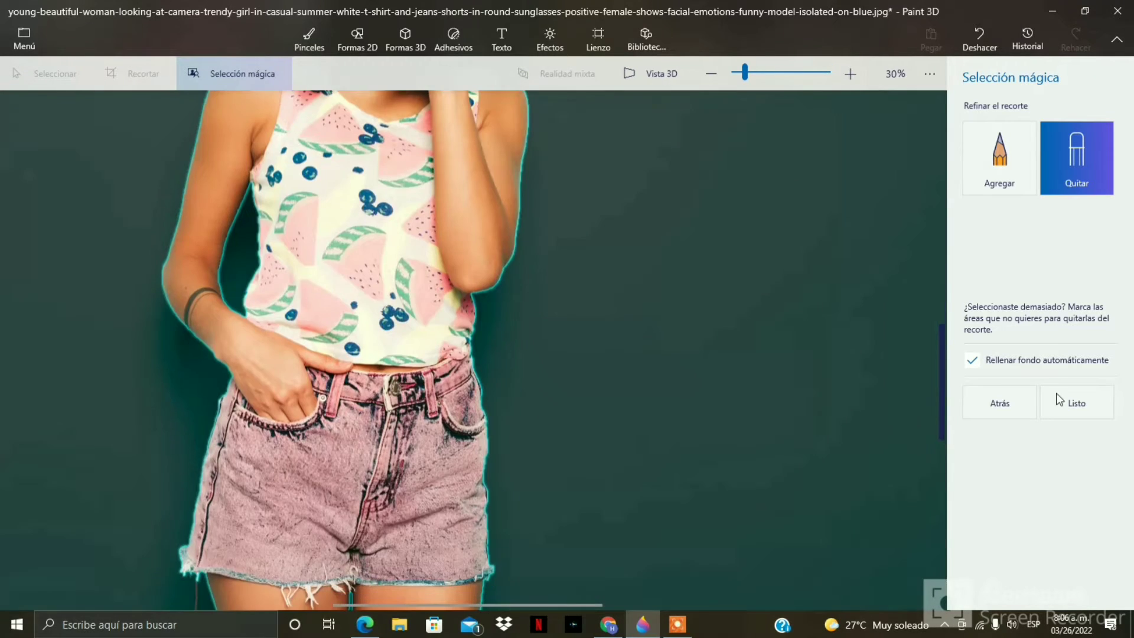
{"action": "left_click", "coordinate": [1089, 402]}
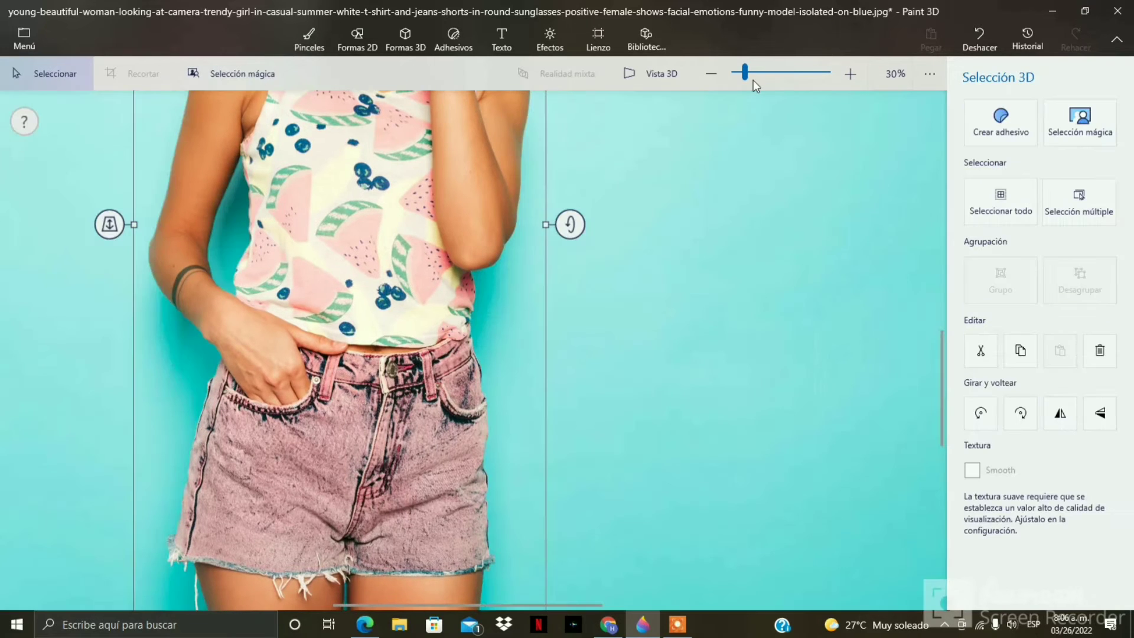
- Shift the woman's cutout off its original spot on the photo and cut it to the clipboard
{"action": "left_click_drag", "start_coordinate": [743, 72], "coordinate": [734, 73]}
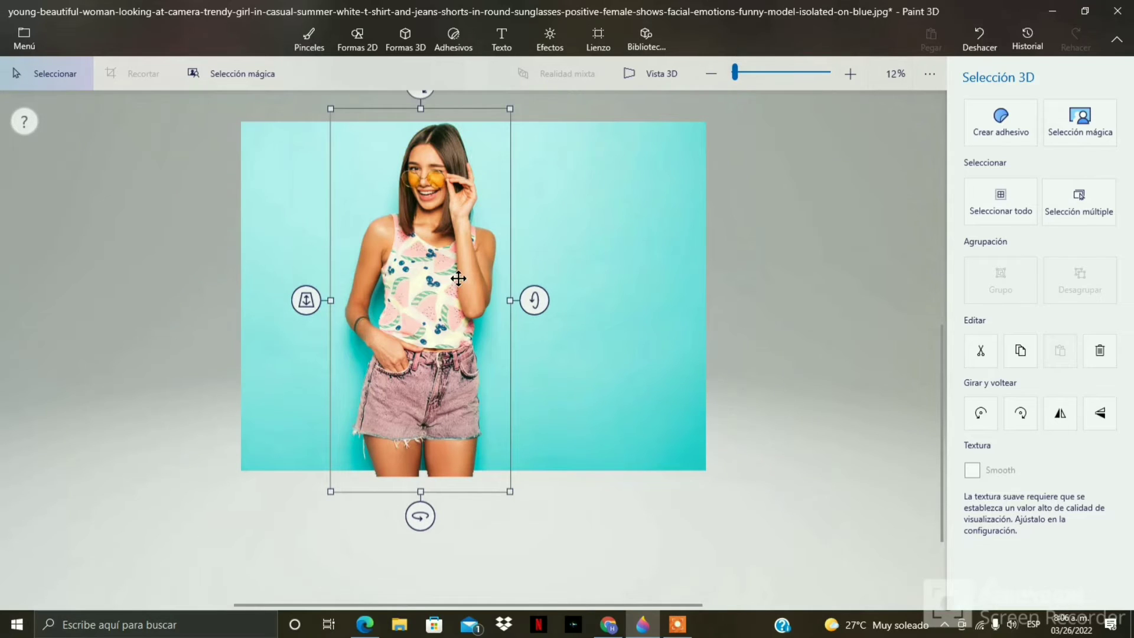
{"action": "left_click", "coordinate": [417, 267]}
{"action": "left_click_drag", "start_coordinate": [435, 271], "coordinate": [485, 262]}
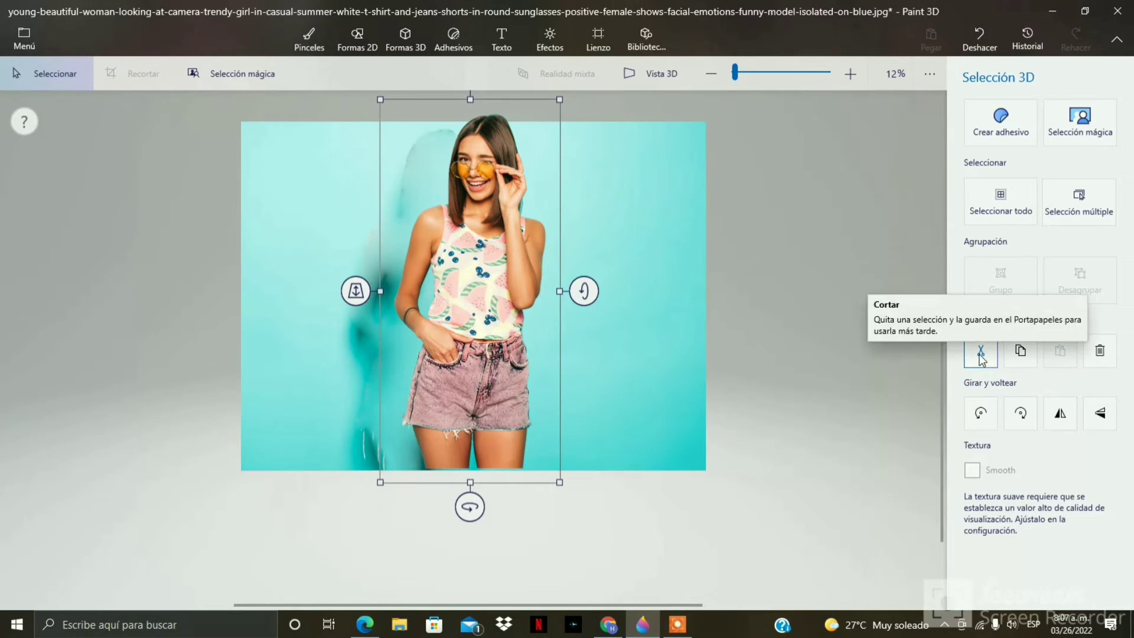
{"action": "left_click", "coordinate": [981, 354]}
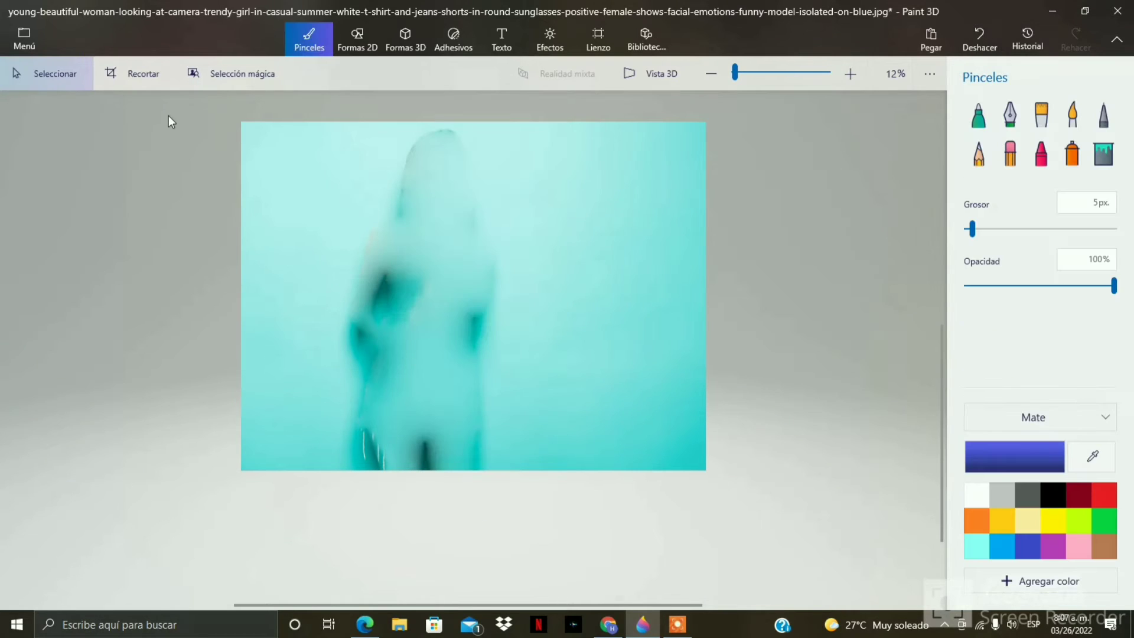
- Create a new blank project without saving the changes to the photo, and paste the woman's cutout into it
{"action": "left_click", "coordinate": [24, 40]}
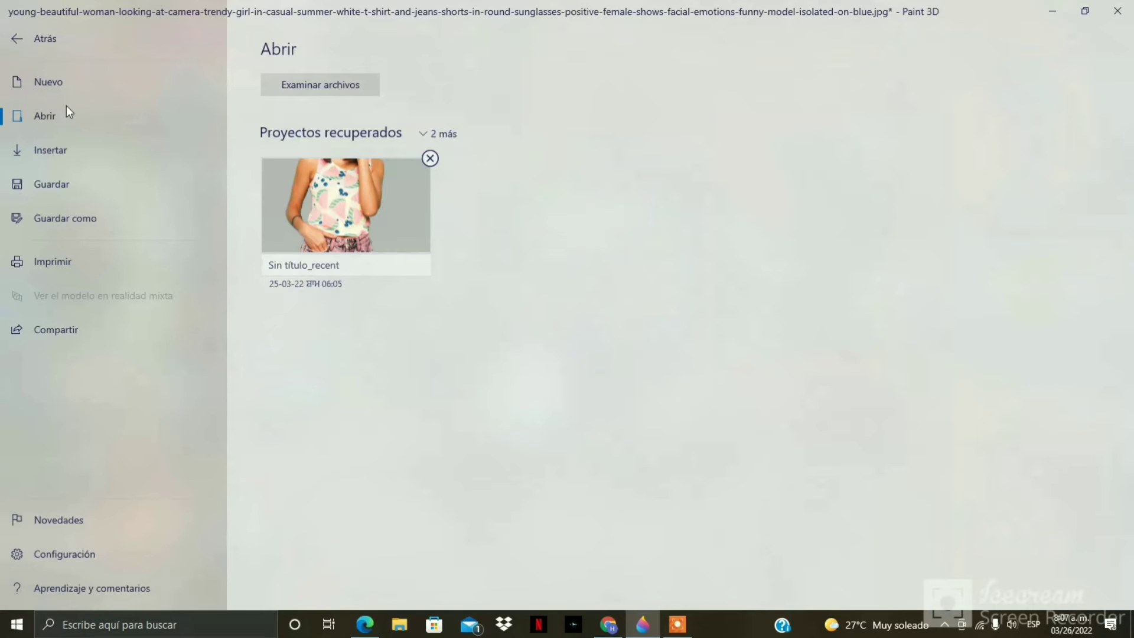
{"action": "left_click", "coordinate": [61, 84]}
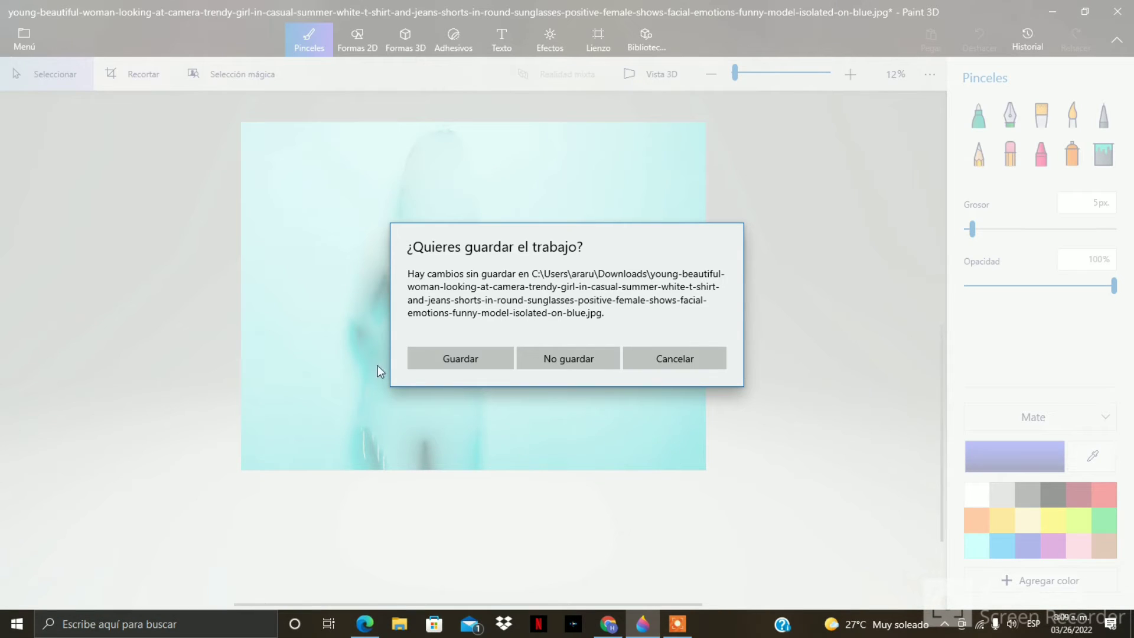
{"action": "left_click", "coordinate": [567, 365]}
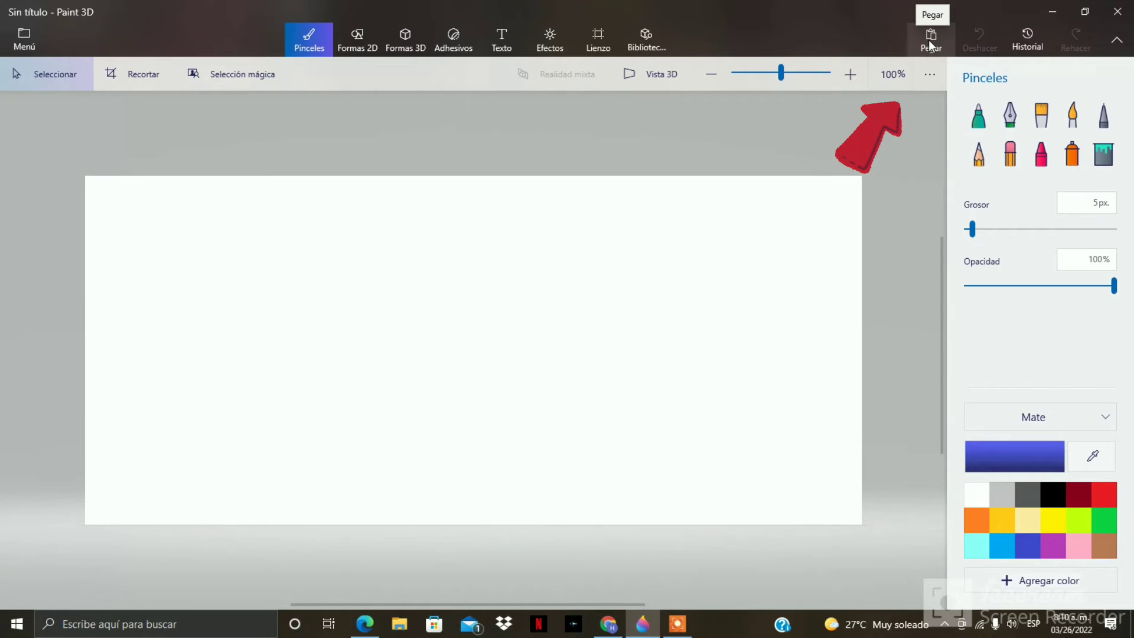
{"action": "left_click", "coordinate": [931, 41]}
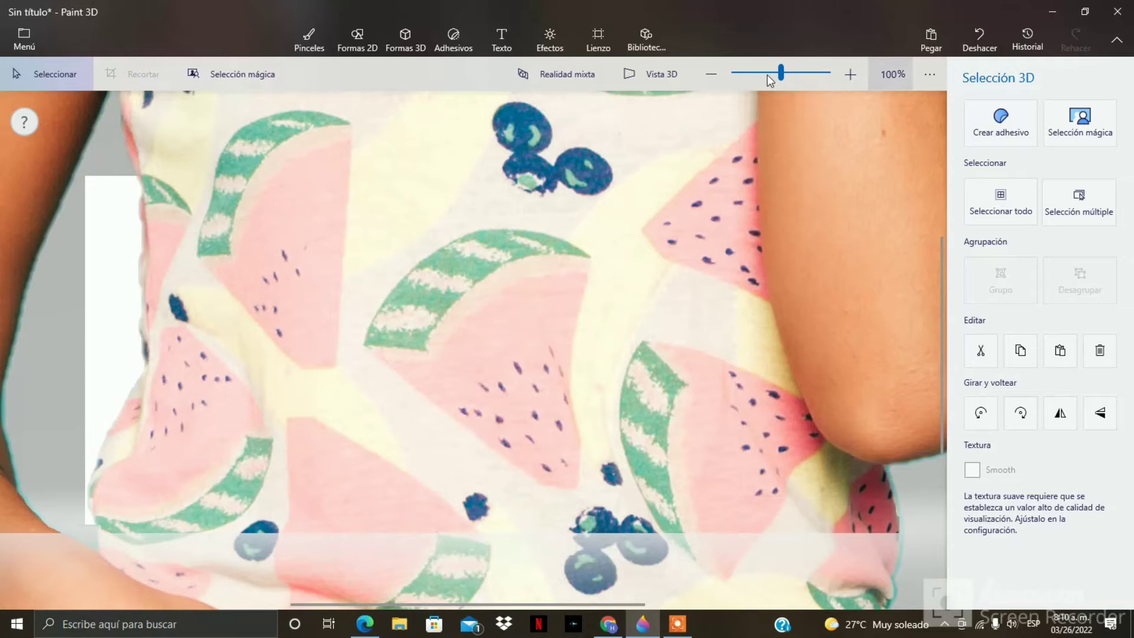
- Scale the pasted woman down to the height of the white canvas and center her on it
{"action": "left_click_drag", "start_coordinate": [770, 80], "coordinate": [736, 69]}
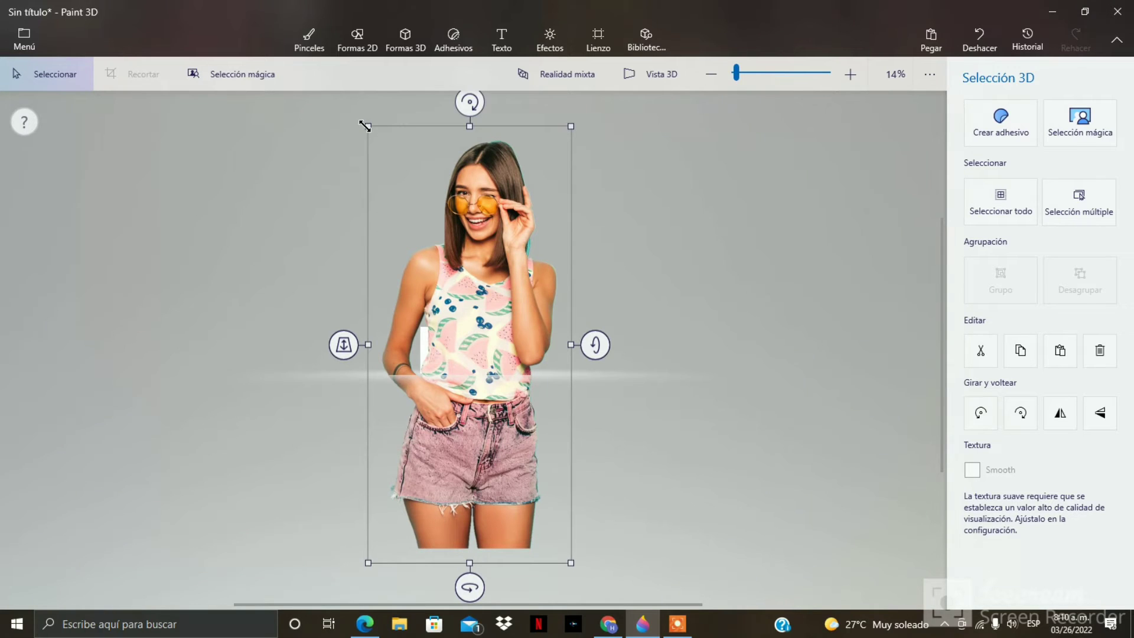
{"action": "left_click", "coordinate": [362, 124]}
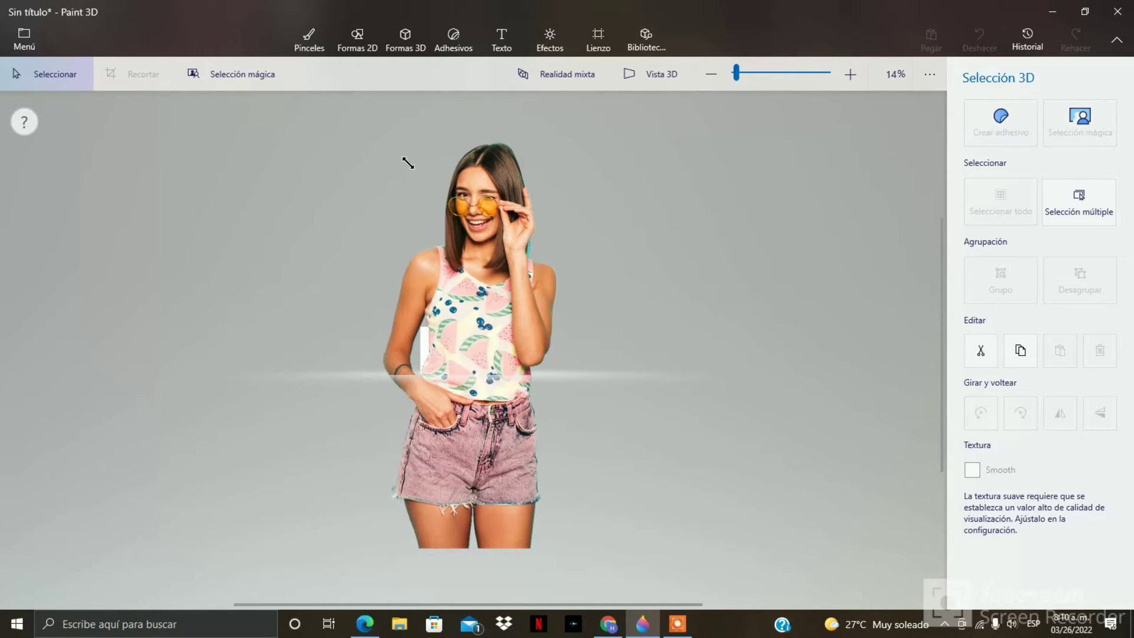
{"action": "left_click_drag", "start_coordinate": [407, 164], "coordinate": [502, 439]}
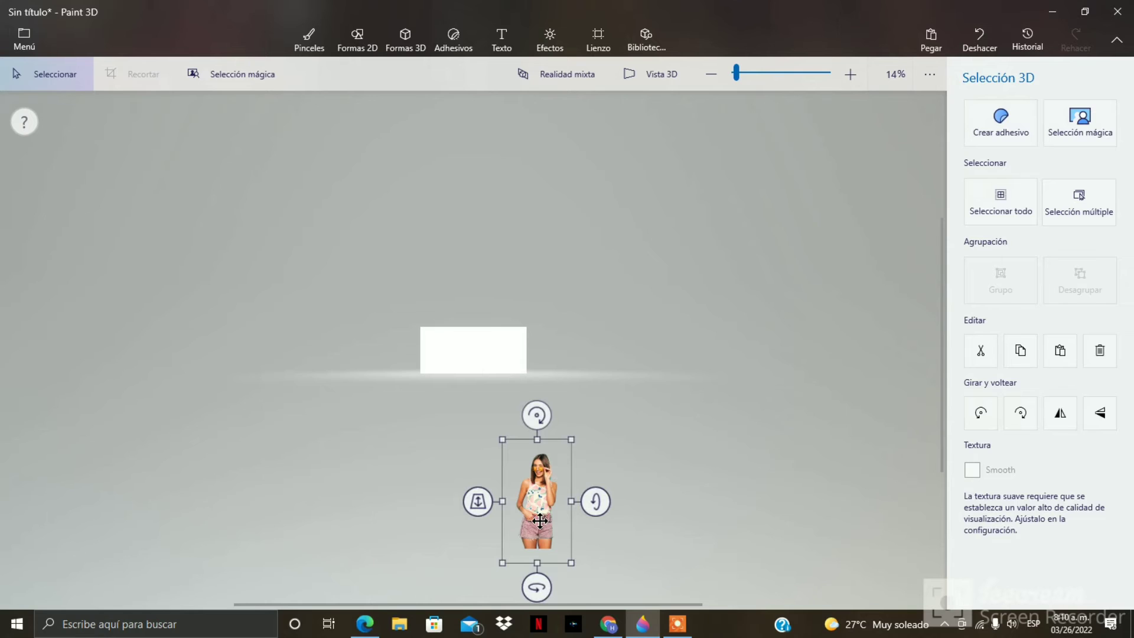
{"action": "left_click_drag", "start_coordinate": [540, 520], "coordinate": [476, 343]}
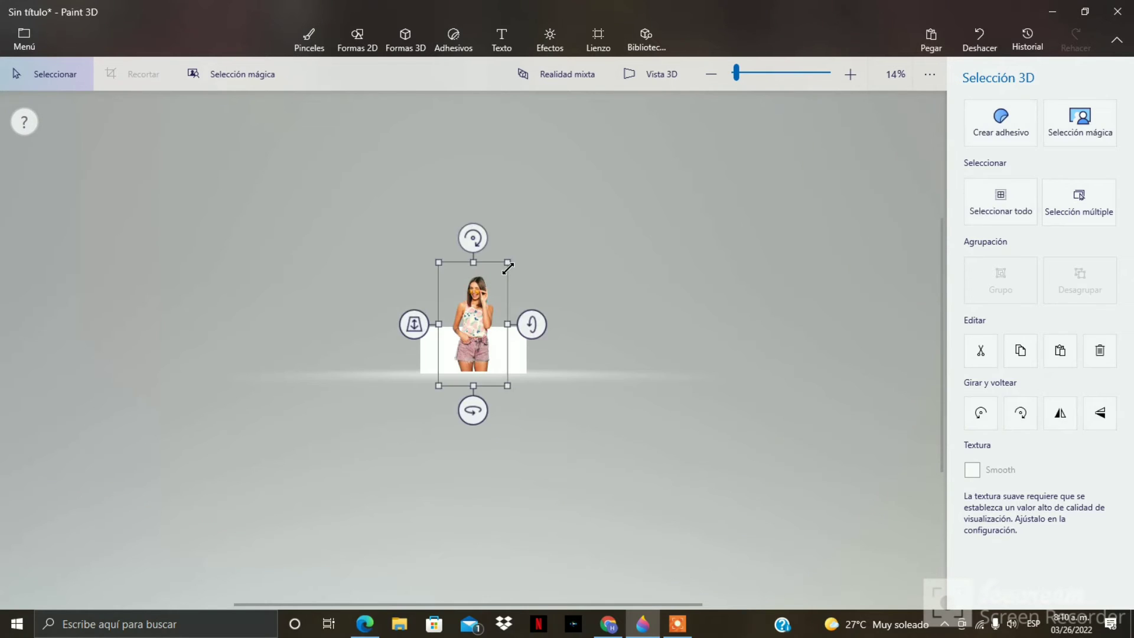
{"action": "left_click_drag", "start_coordinate": [507, 260], "coordinate": [492, 313]}
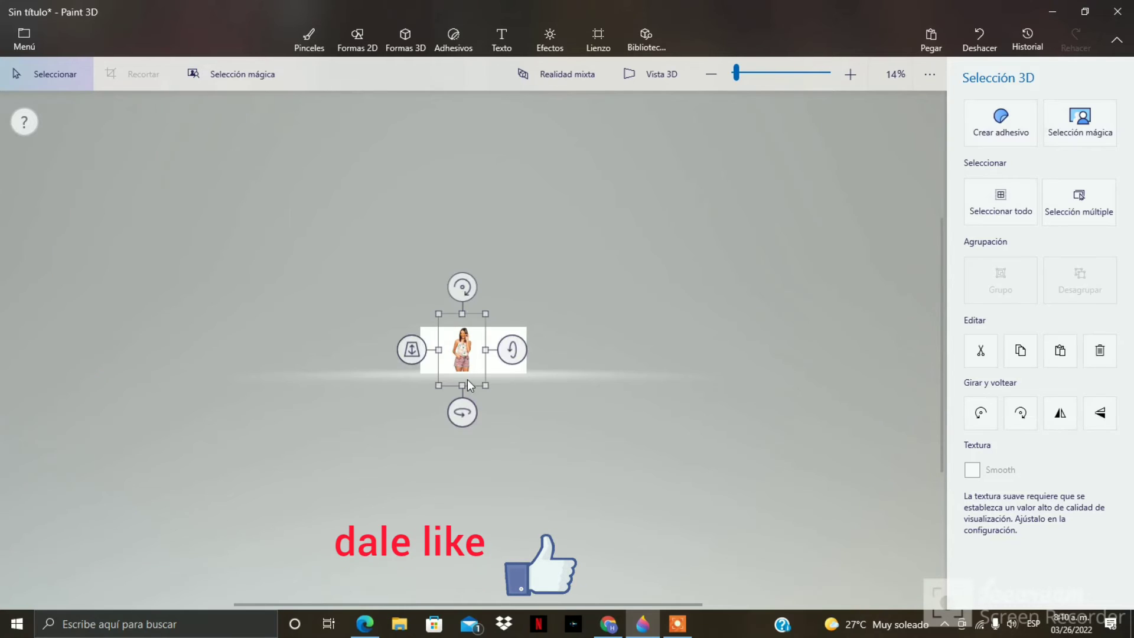
{"action": "left_click_drag", "start_coordinate": [461, 351], "coordinate": [465, 352]}
{"action": "left_click_drag", "start_coordinate": [473, 352], "coordinate": [474, 352]}
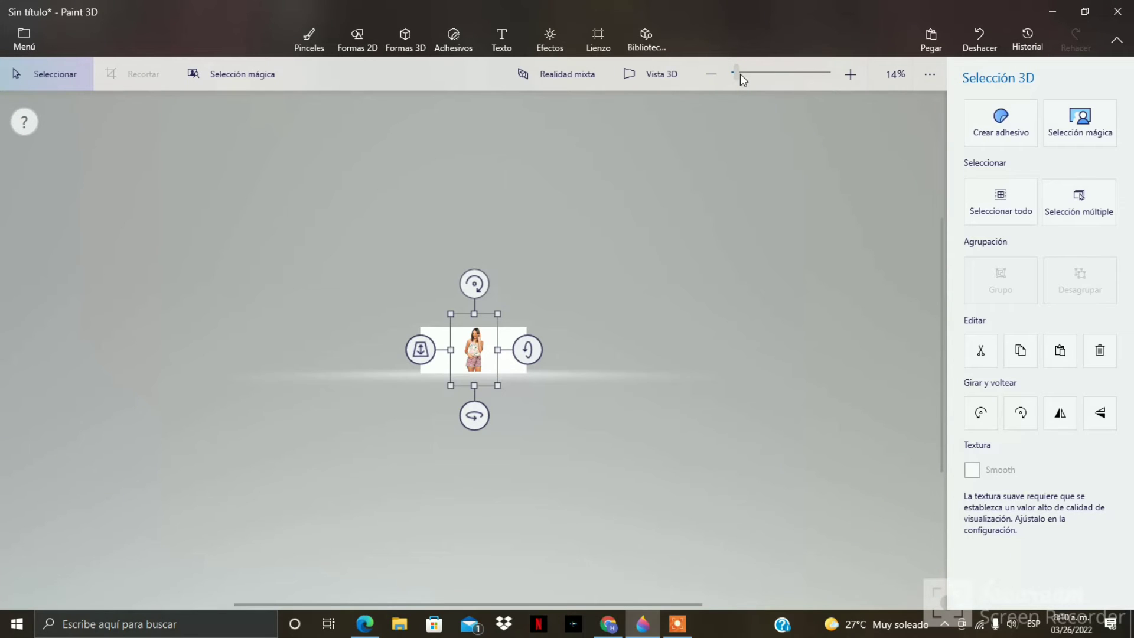
- Make the canvas transparent and narrow it evenly on both sides around the woman to about 225 px wide
{"action": "left_click_drag", "start_coordinate": [740, 73], "coordinate": [778, 65]}
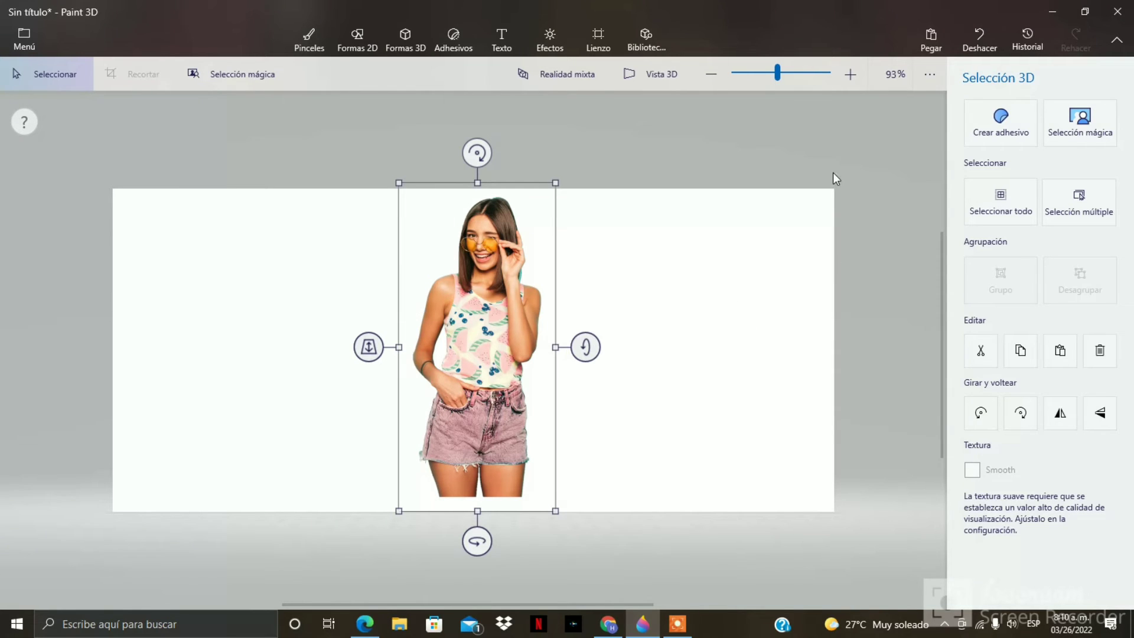
{"action": "left_click", "coordinate": [599, 37]}
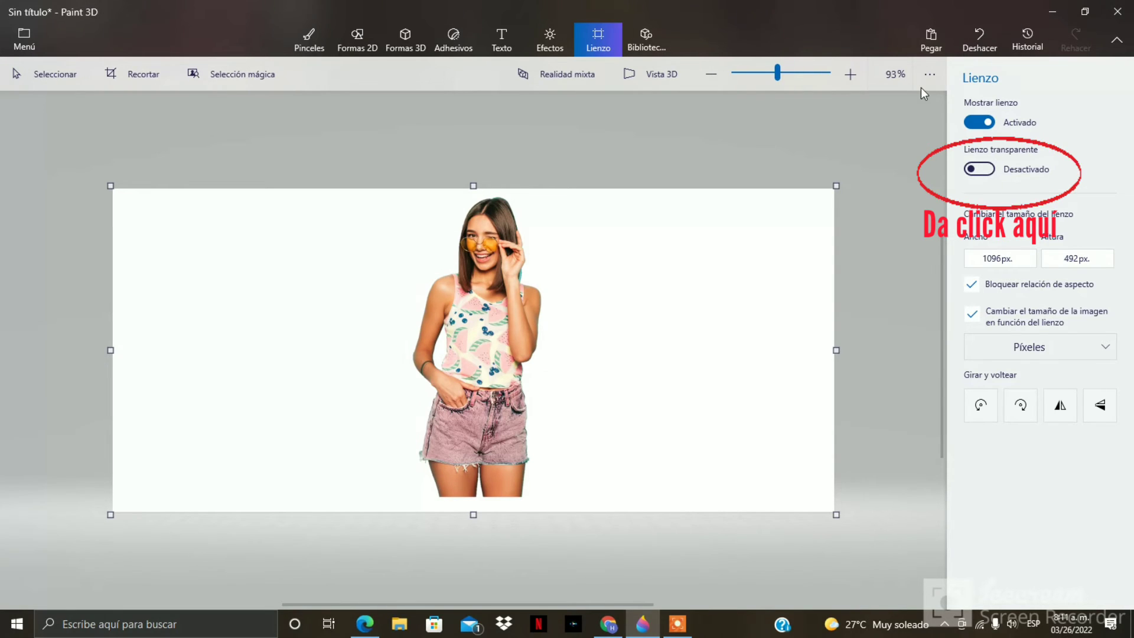
{"action": "left_click", "coordinate": [983, 171]}
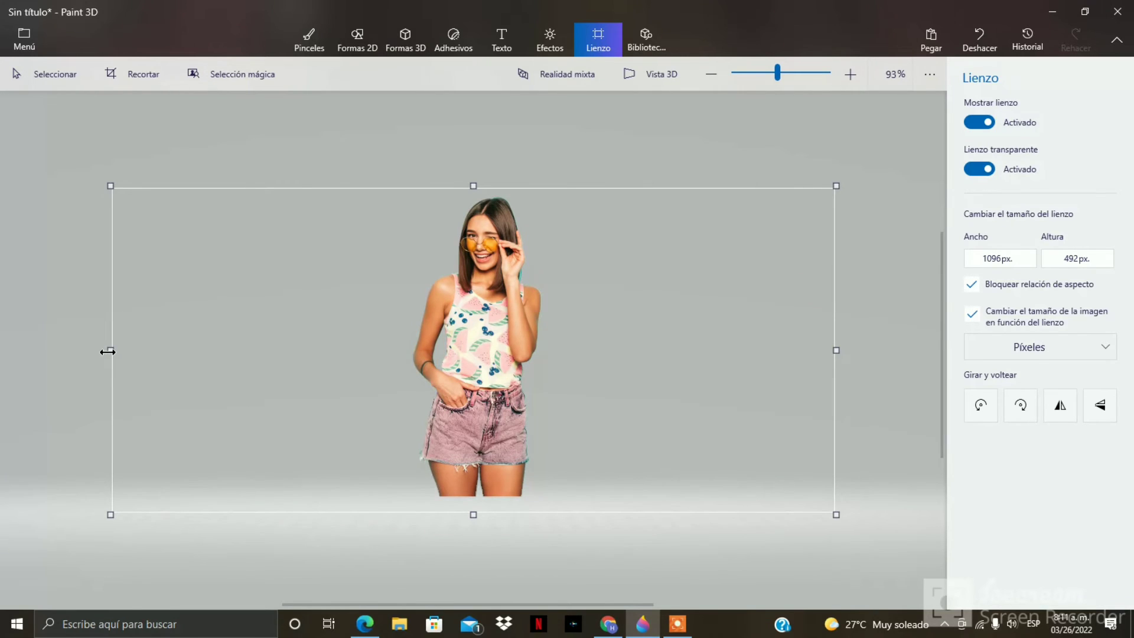
{"action": "left_click_drag", "start_coordinate": [107, 352], "coordinate": [394, 339]}
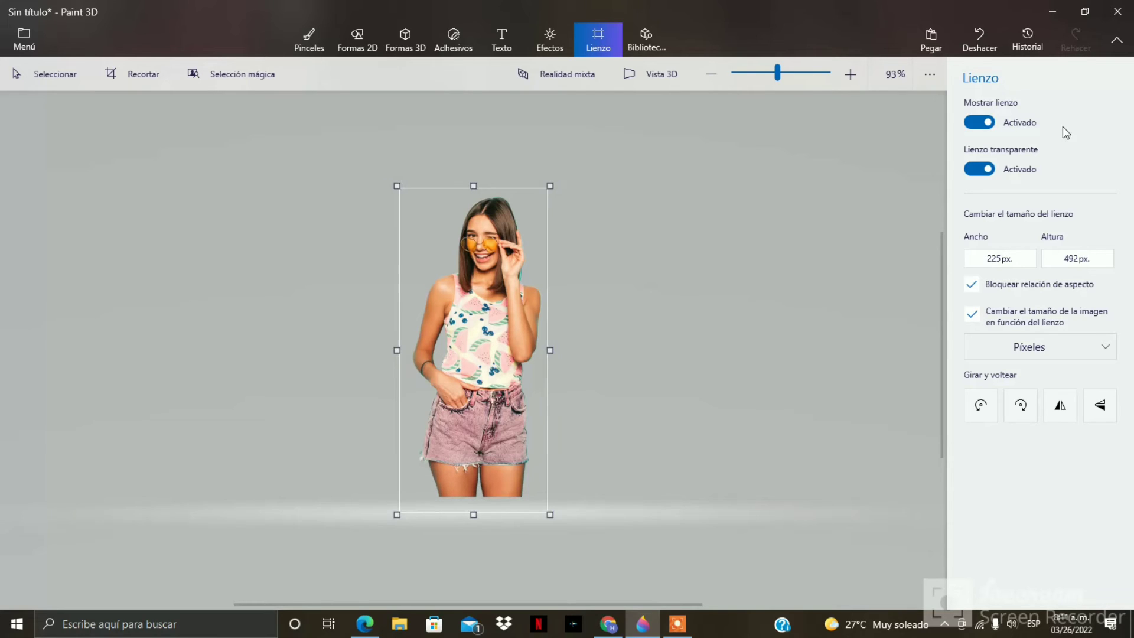
- Save a copy of the cutout as a PNG image with transparency, named chica 1
{"action": "left_click", "coordinate": [18, 37]}
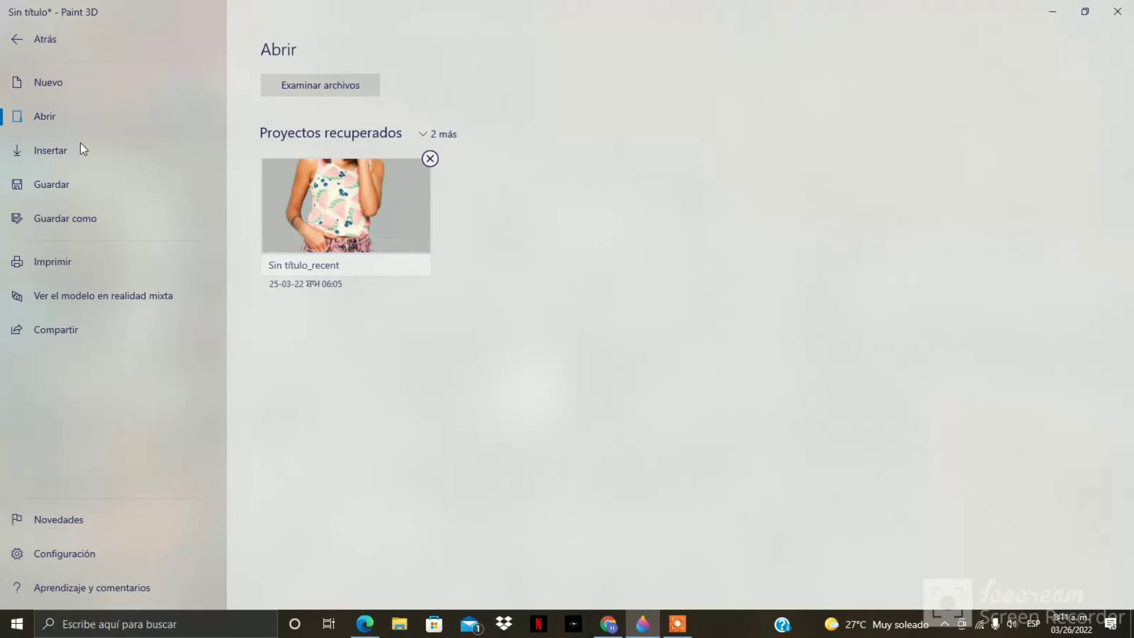
{"action": "left_click", "coordinate": [72, 221]}
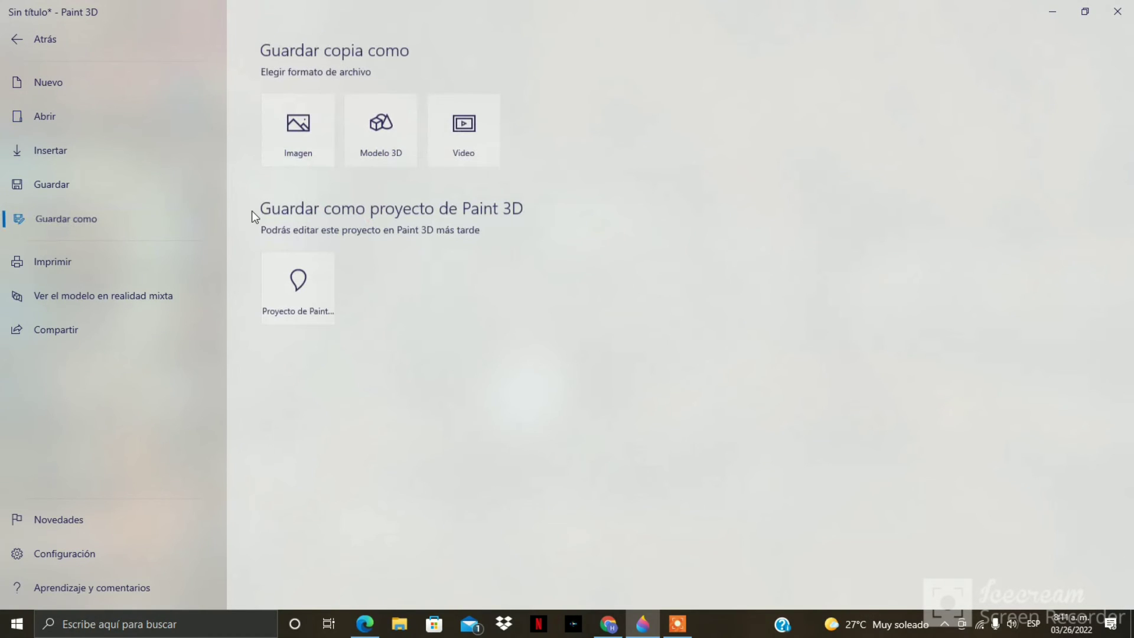
{"action": "left_click", "coordinate": [296, 142]}
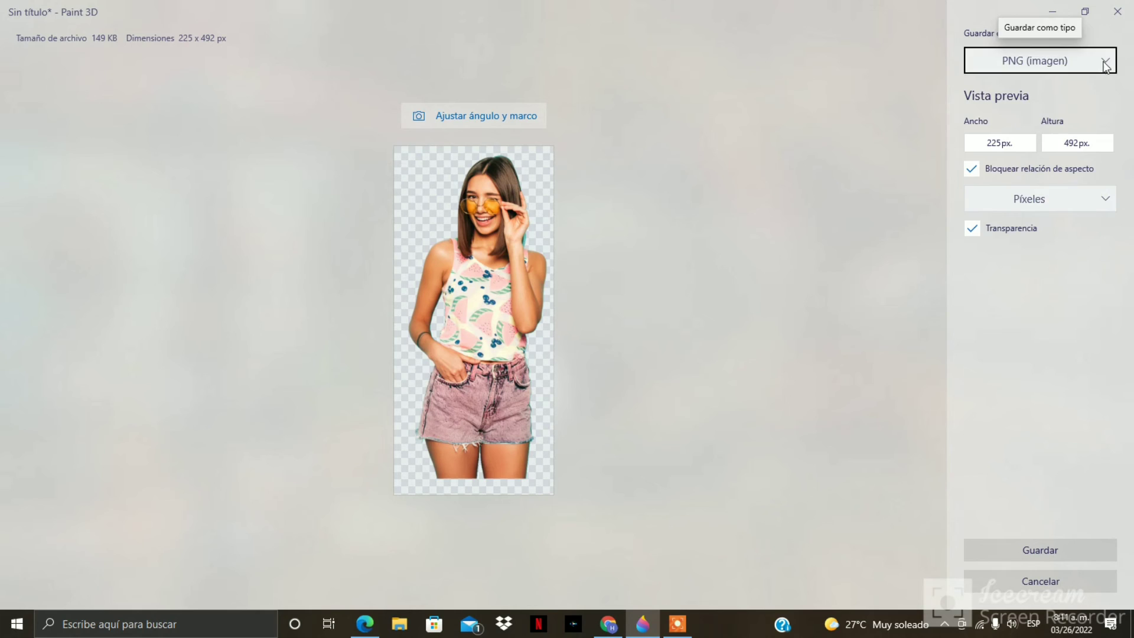
{"action": "left_click", "coordinate": [1106, 65]}
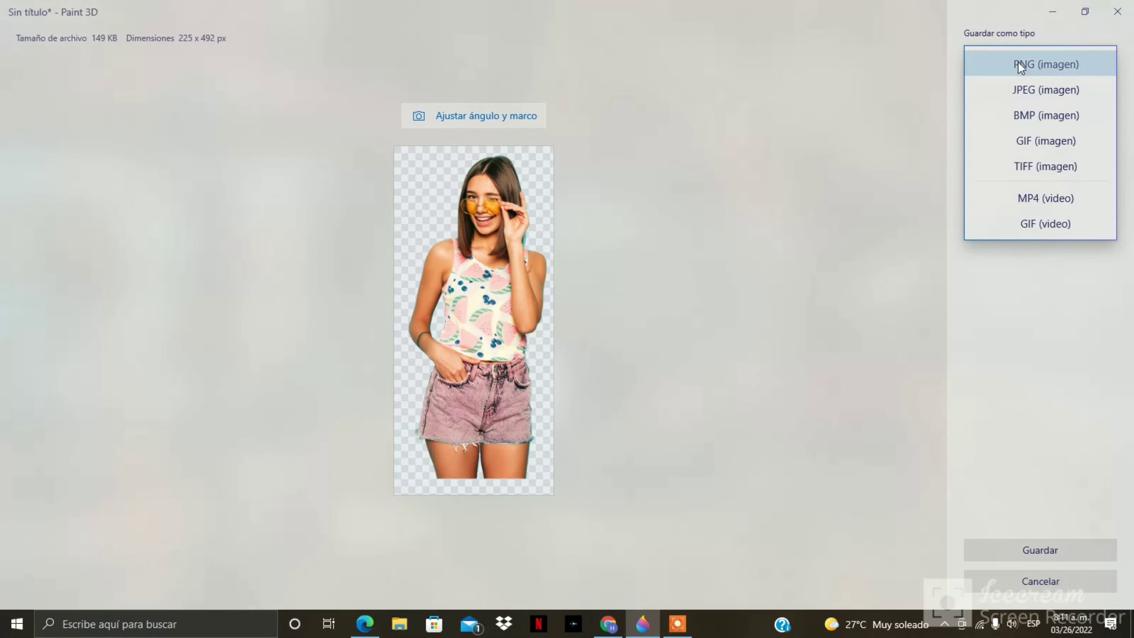
{"action": "left_click", "coordinate": [1035, 74]}
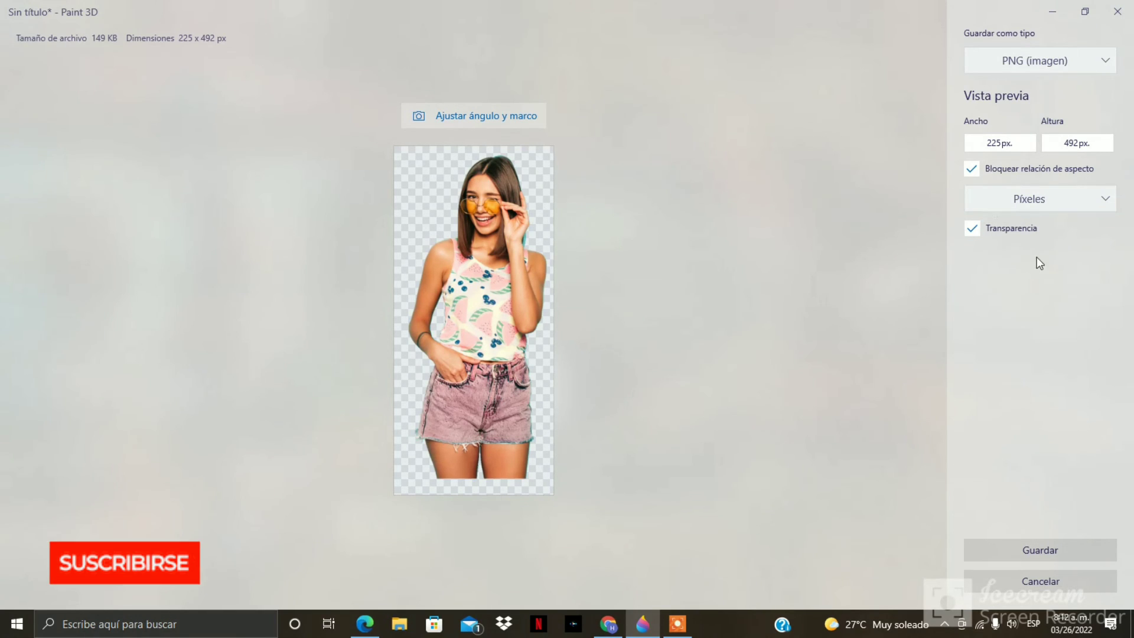
{"action": "left_click", "coordinate": [1060, 543]}
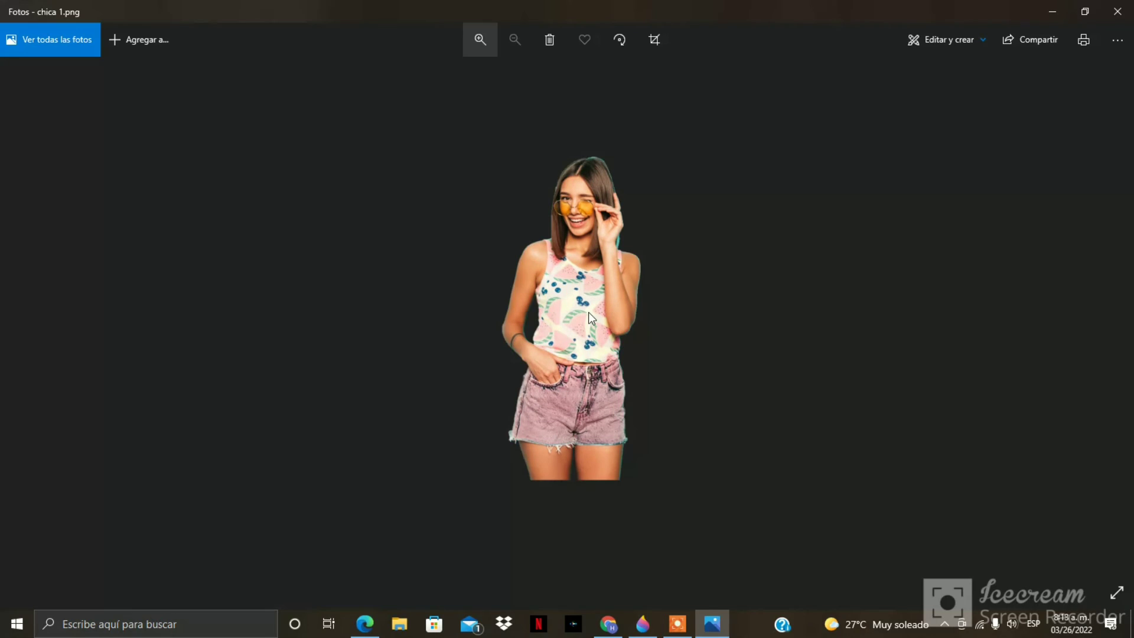
- Examine the edges and transparent background of the saved chica 1.png up close in the Photos app
{"action": "left_click", "coordinate": [470, 40]}
{"action": "left_click", "coordinate": [480, 40]}
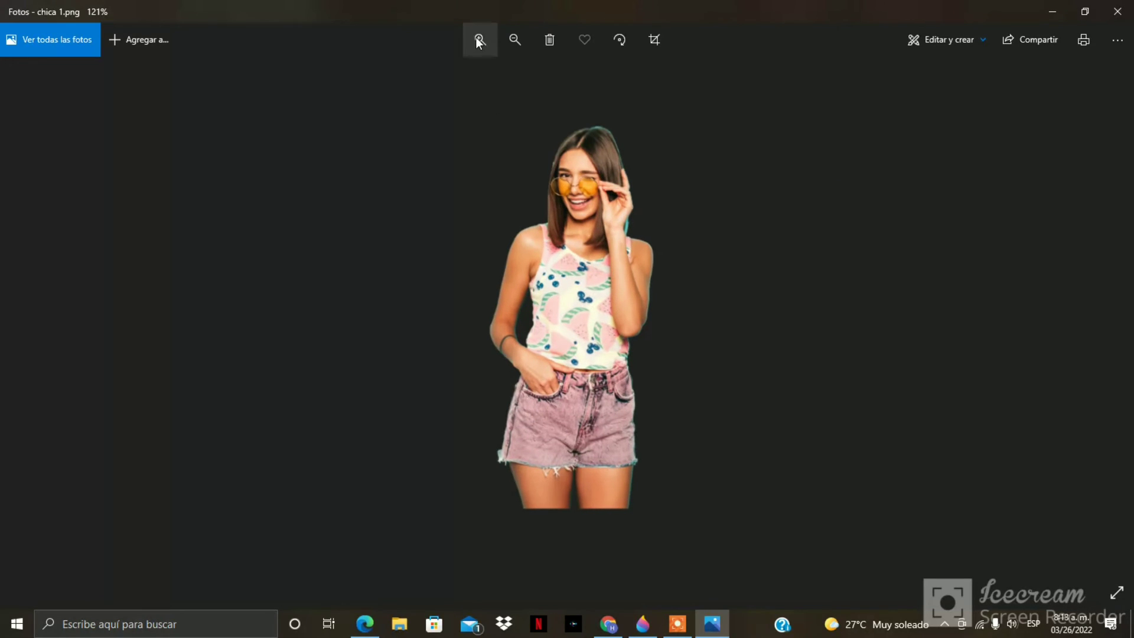
{"action": "left_click", "coordinate": [480, 40]}
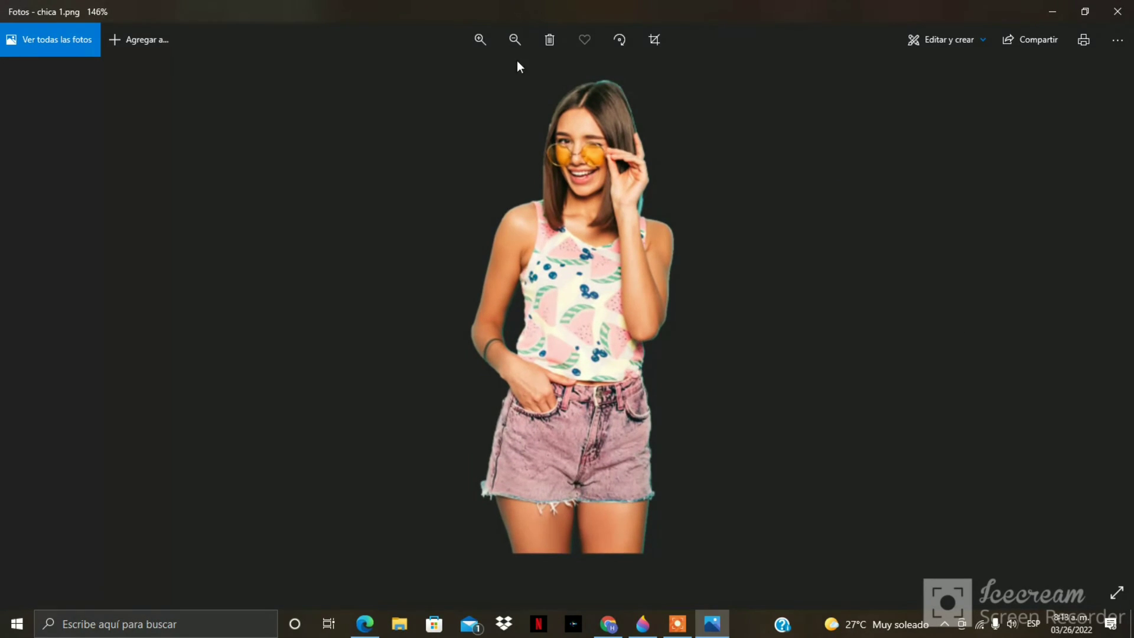
{"action": "left_click", "coordinate": [516, 40]}
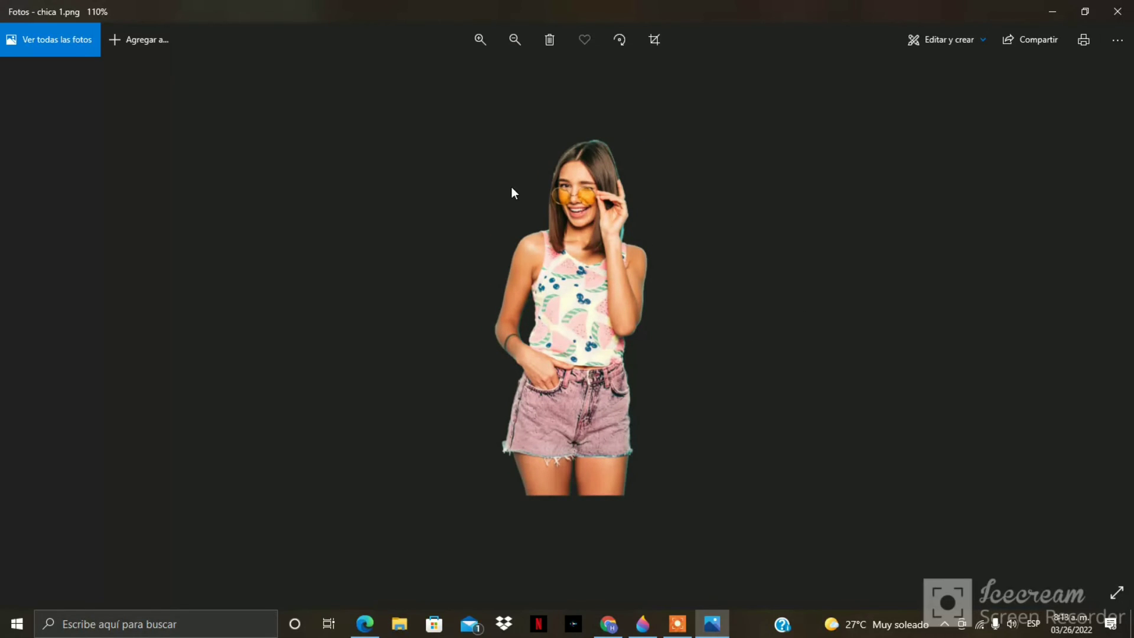